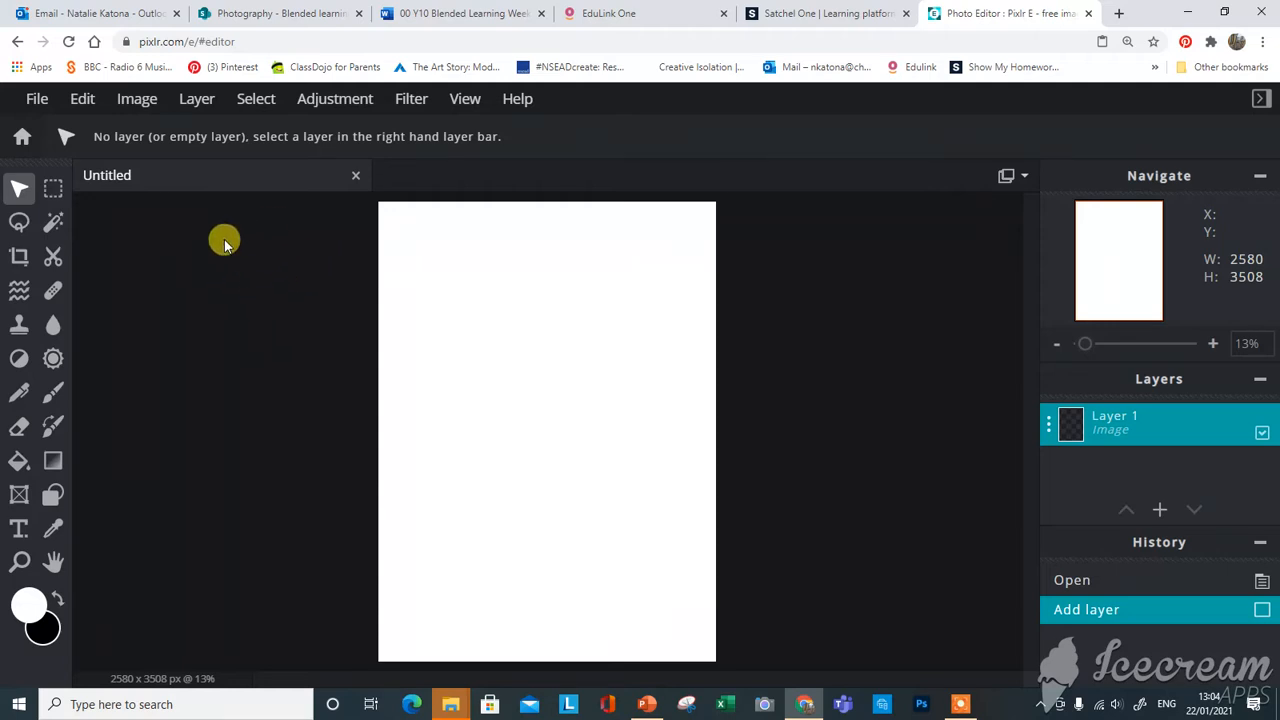
- Add the framed portrait photo 20180329_120154 from the Art folder to the document as a new image layer
{"action": "left_click", "coordinate": [197, 102]}
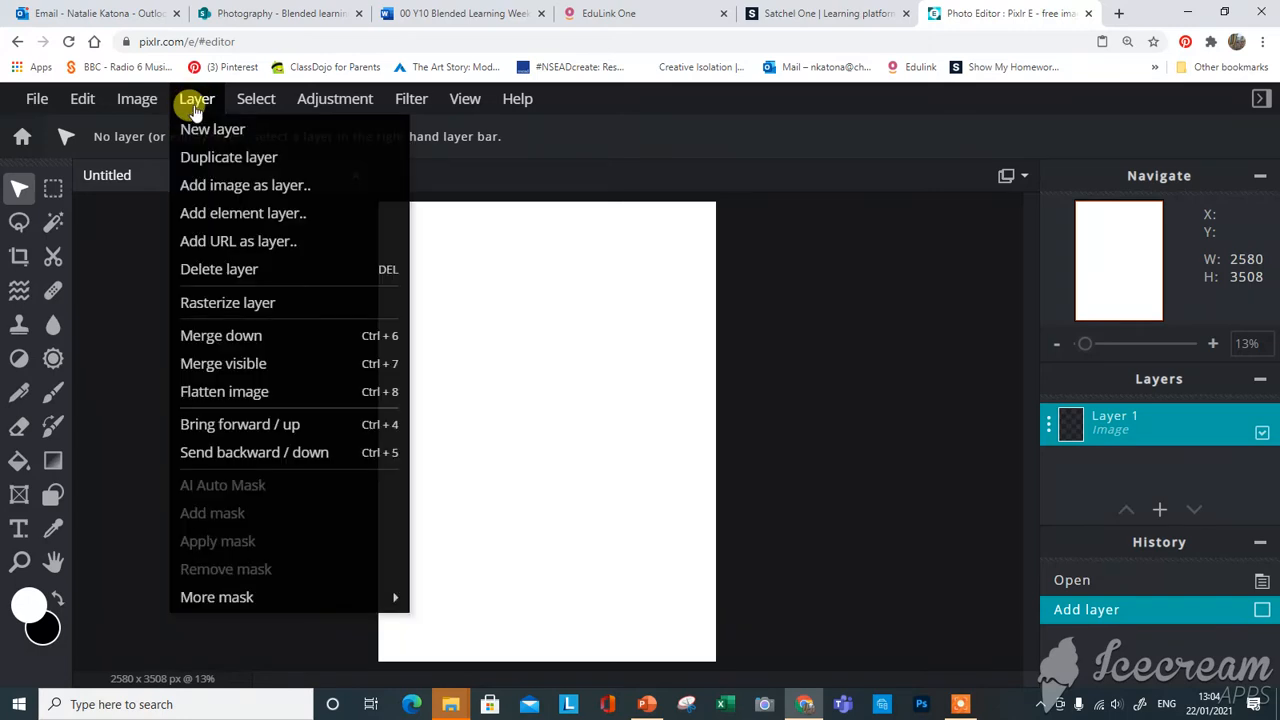
{"action": "left_click", "coordinate": [232, 186]}
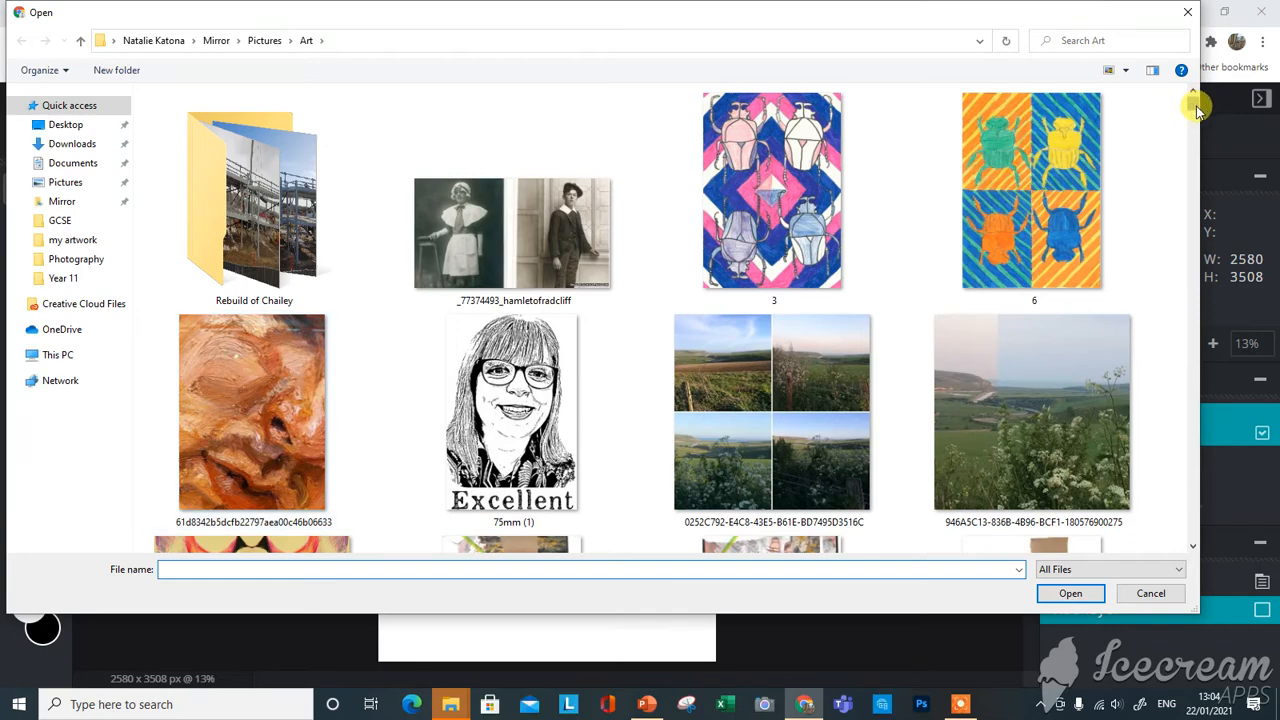
{"action": "scroll", "coordinate": [1197, 108], "scroll_direction": "down", "scroll_amount": 5}
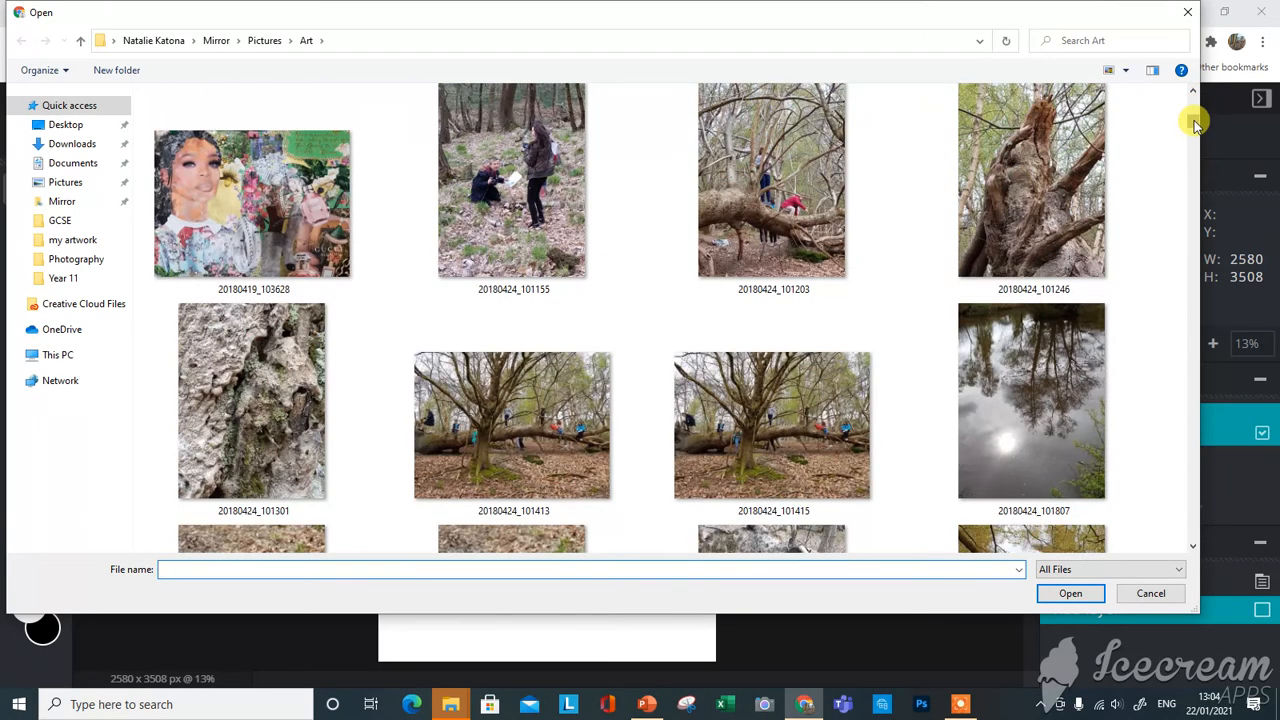
{"action": "scroll", "coordinate": [1194, 92], "scroll_direction": "up", "scroll_amount": 5}
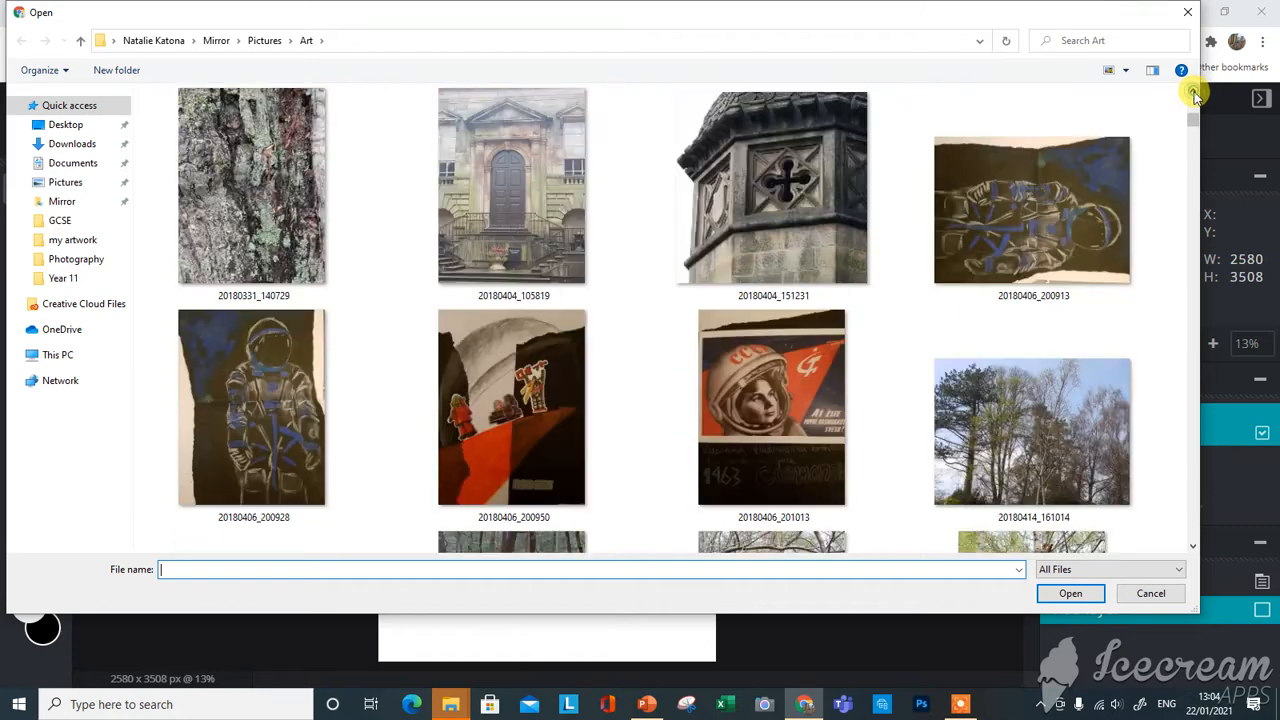
{"action": "scroll", "coordinate": [1194, 92], "scroll_direction": "up", "scroll_amount": 10}
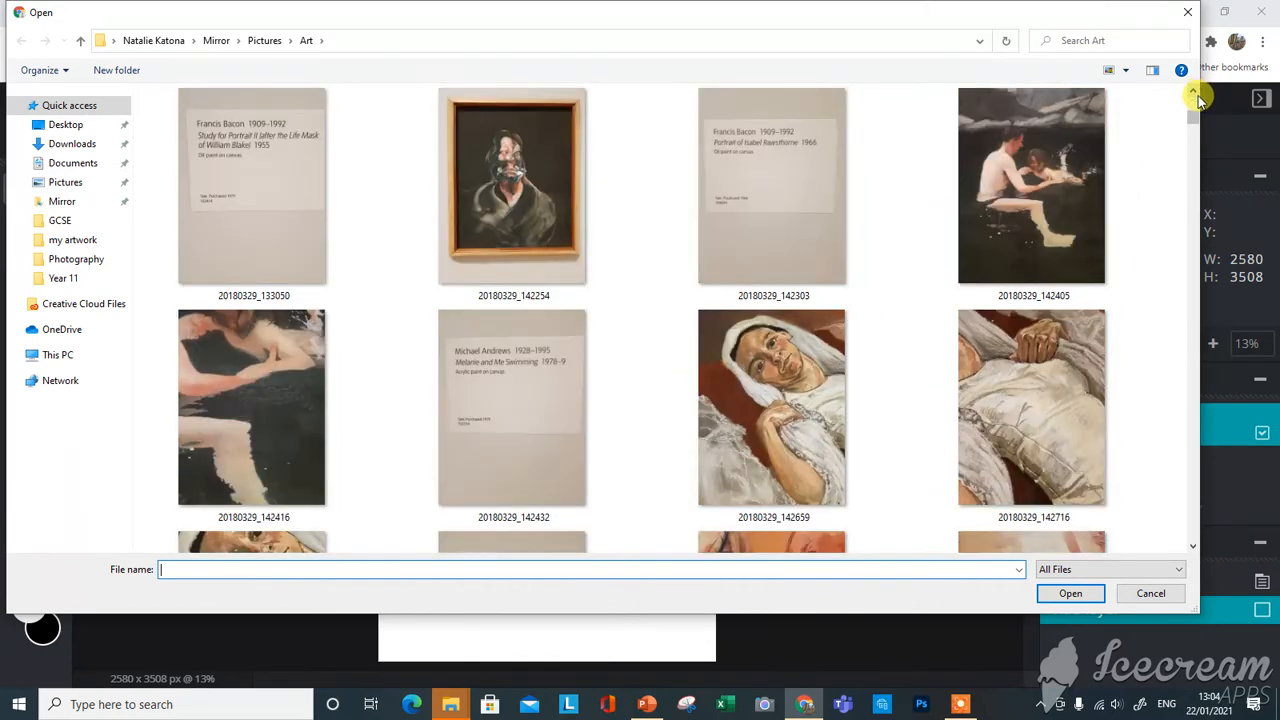
{"action": "left_click", "coordinate": [1195, 93]}
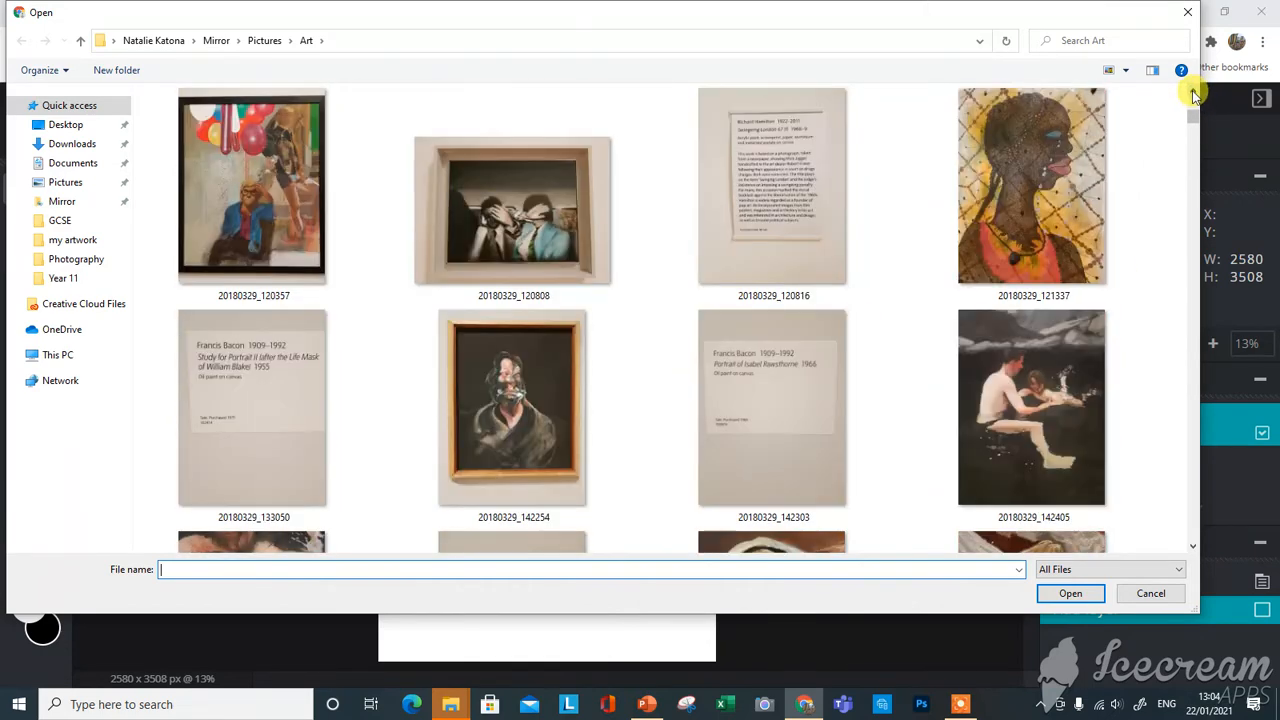
{"action": "left_click", "coordinate": [1195, 93]}
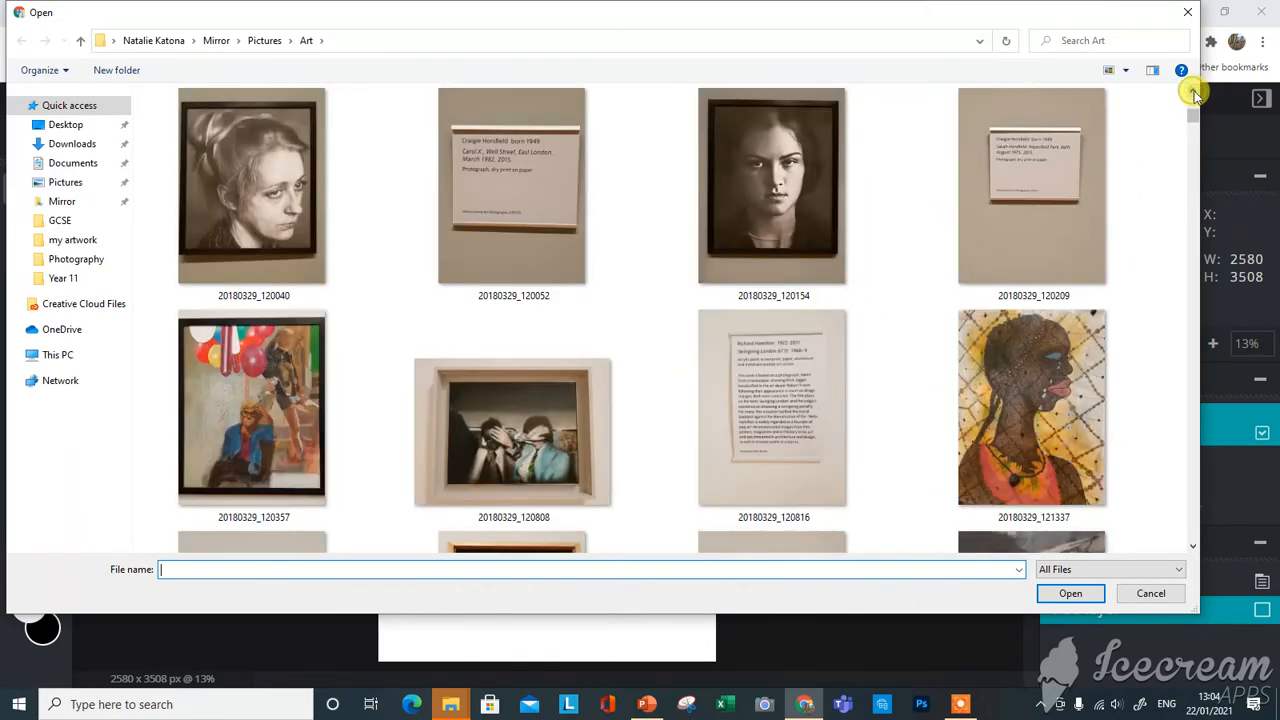
{"action": "double_click", "coordinate": [777, 176]}
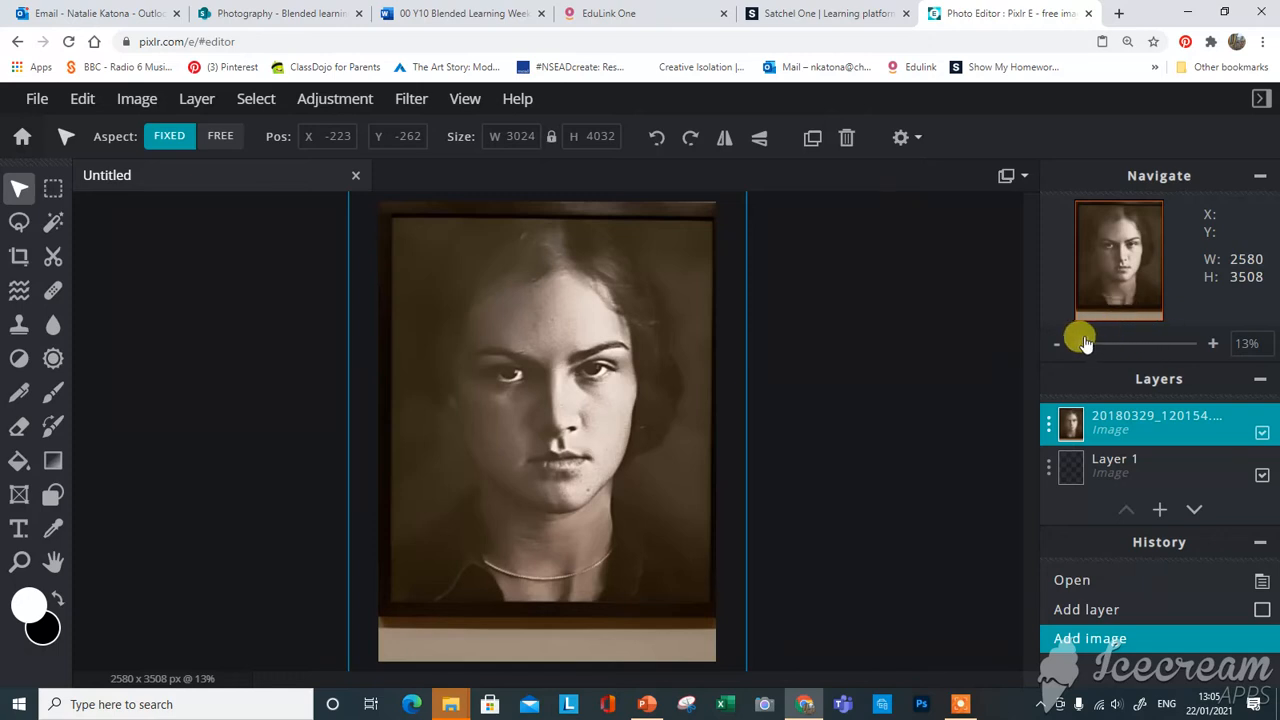
- Scale the photo down to about 1160 × 1546 px and centre it near the top of the page, around X 710, Y 226
{"action": "left_click_drag", "start_coordinate": [1085, 344], "coordinate": [1082, 344]}
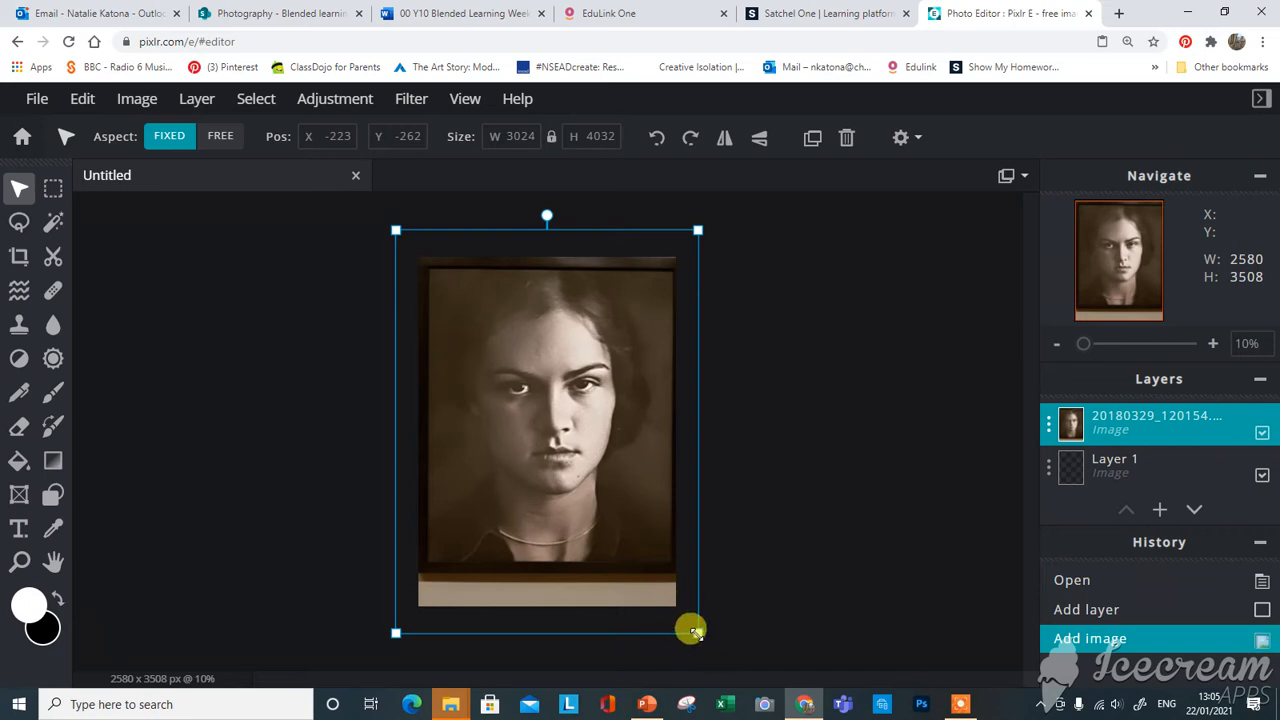
{"action": "left_click_drag", "start_coordinate": [694, 628], "coordinate": [540, 422]}
{"action": "left_click_drag", "start_coordinate": [434, 280], "coordinate": [512, 316]}
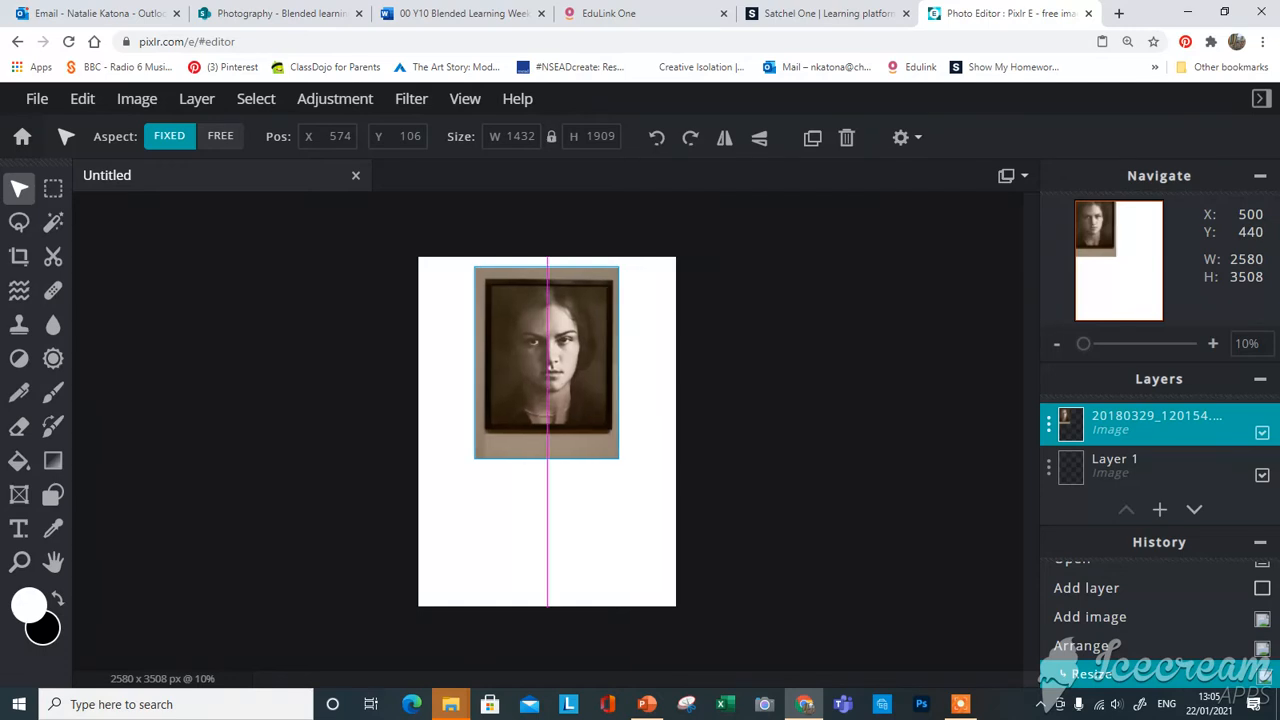
{"action": "left_click_drag", "start_coordinate": [548, 356], "coordinate": [548, 362]}
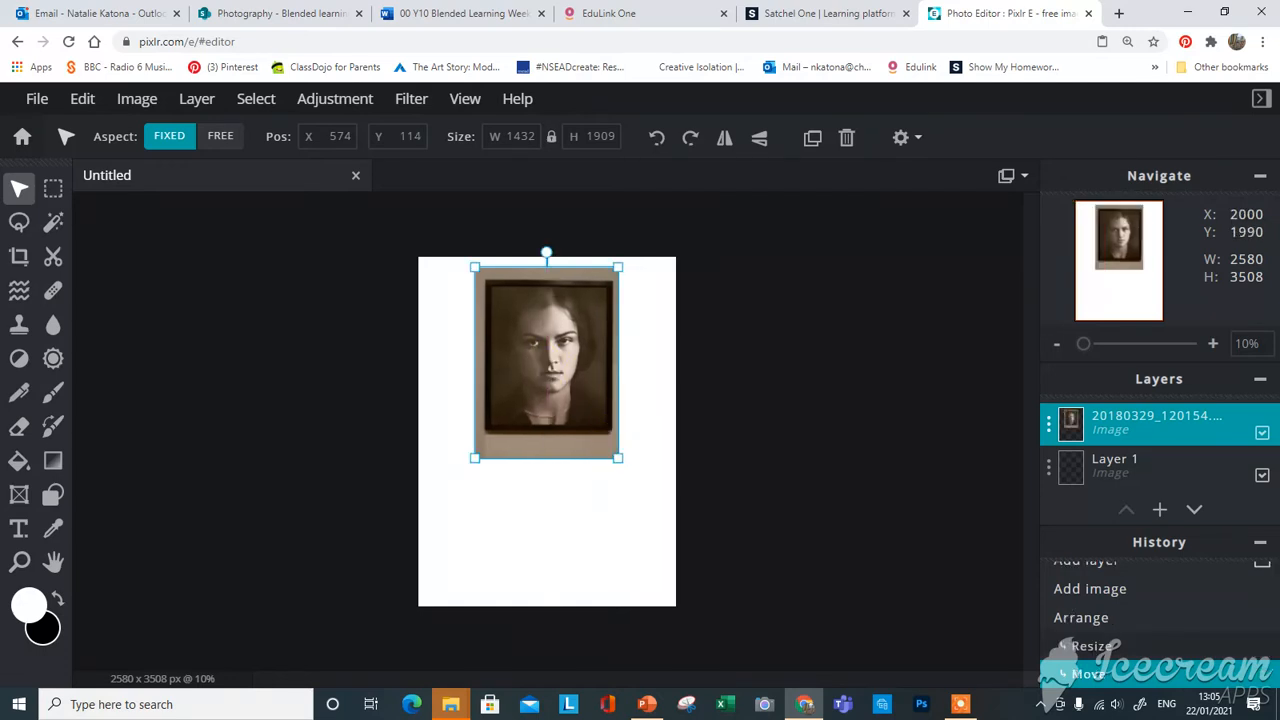
{"action": "left_click_drag", "start_coordinate": [618, 457], "coordinate": [591, 422]}
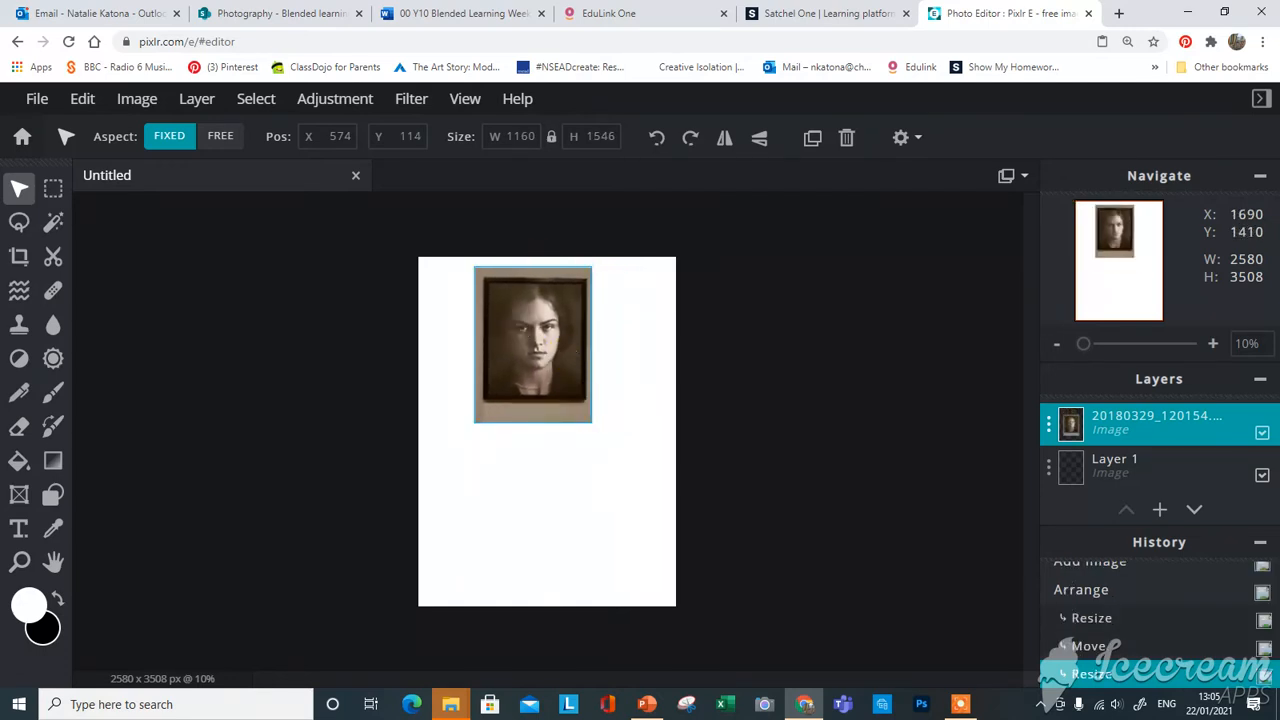
{"action": "left_click_drag", "start_coordinate": [524, 334], "coordinate": [538, 345]}
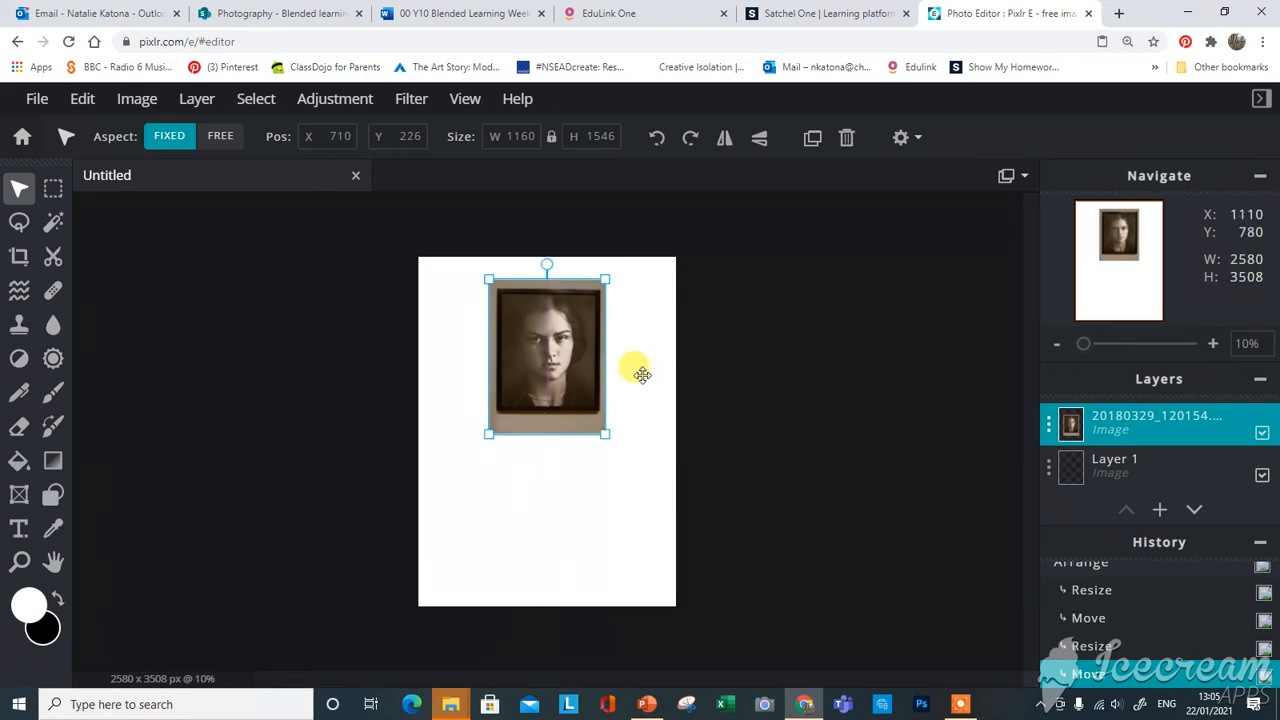
{"action": "left_click", "coordinate": [634, 373]}
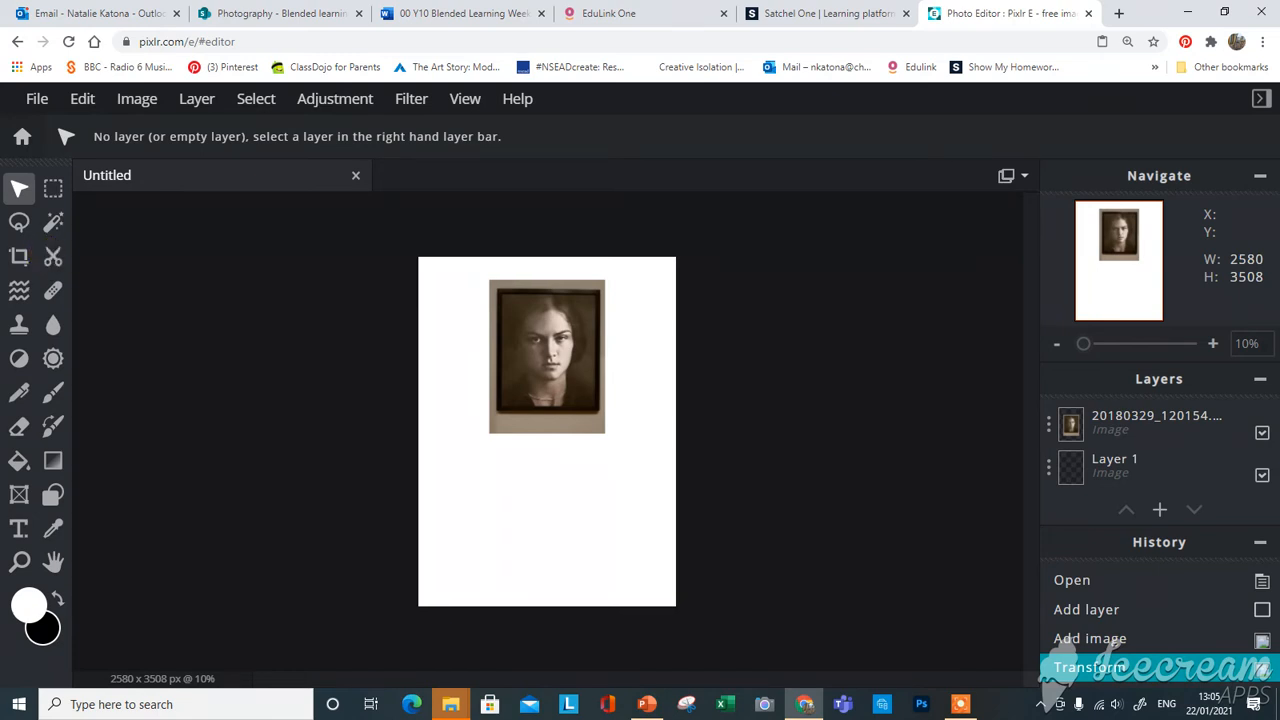
- Cut out the portrait layer with a rectangular shape in keep mode, removing the wall and the frame's outer edges
{"action": "left_click", "coordinate": [52, 258]}
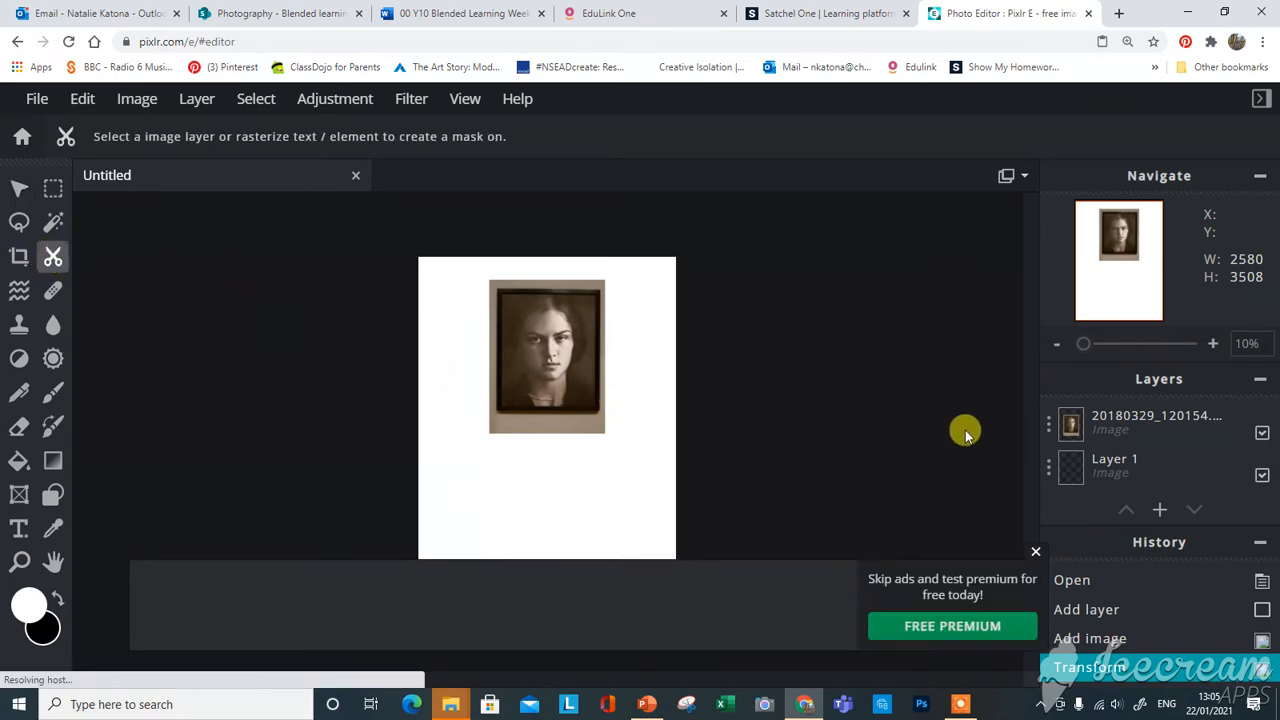
{"action": "left_click", "coordinate": [1153, 420]}
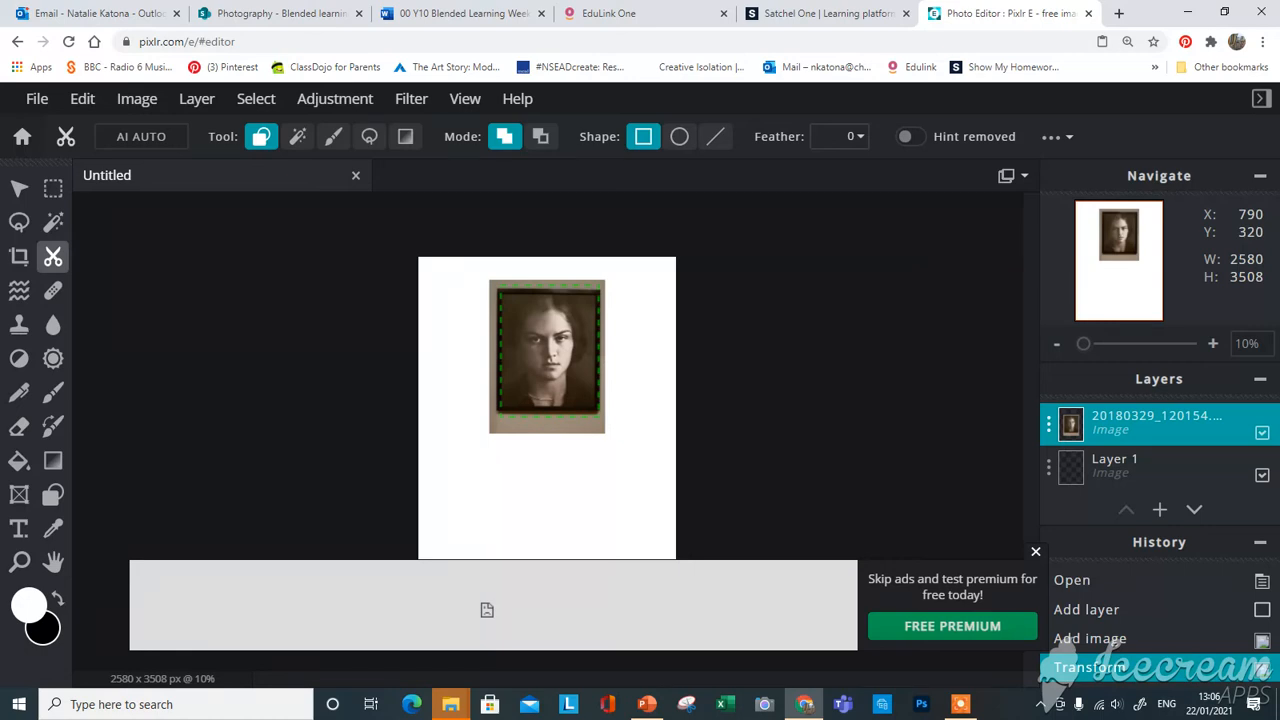
{"action": "left_click_drag", "start_coordinate": [599, 417], "coordinate": [595, 413]}
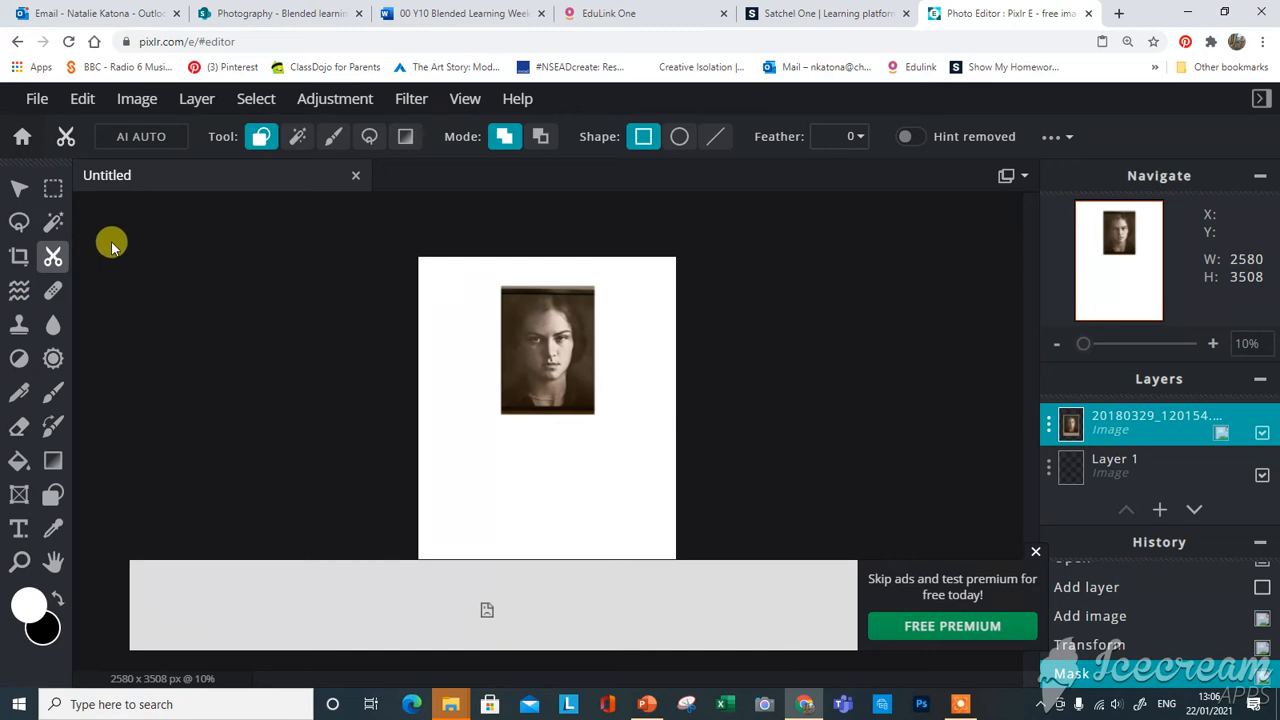
- Try a rectangular marquee of about 458 × 1280 px over the right half of the portrait, inspect its edges and discard it
{"action": "left_click", "coordinate": [52, 190]}
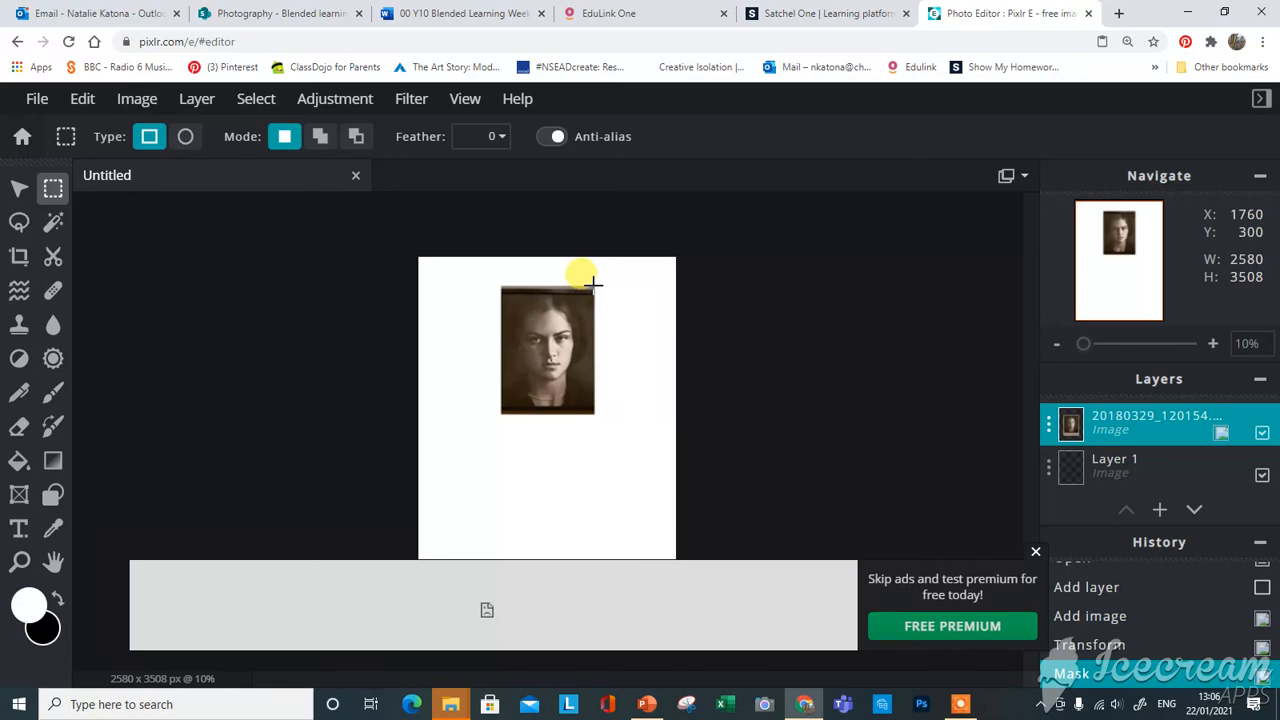
{"action": "left_click_drag", "start_coordinate": [594, 287], "coordinate": [553, 408]}
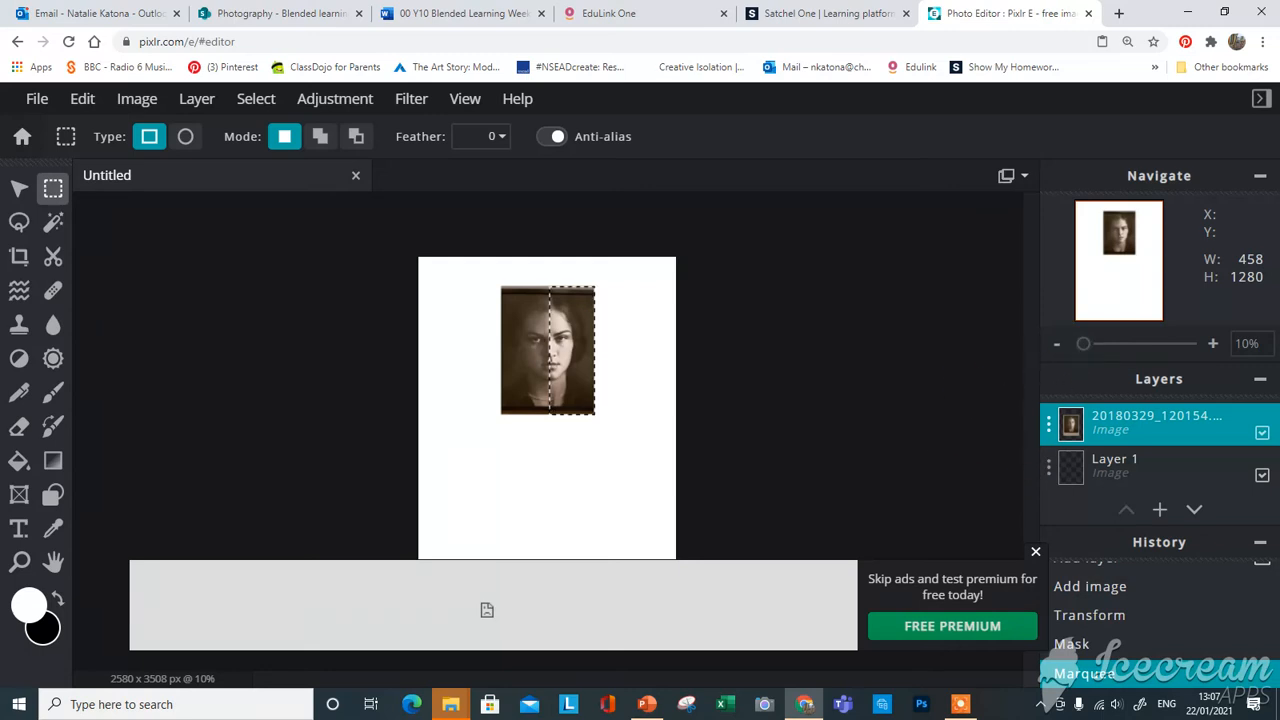
{"action": "left_click_drag", "start_coordinate": [1083, 343], "coordinate": [1092, 343]}
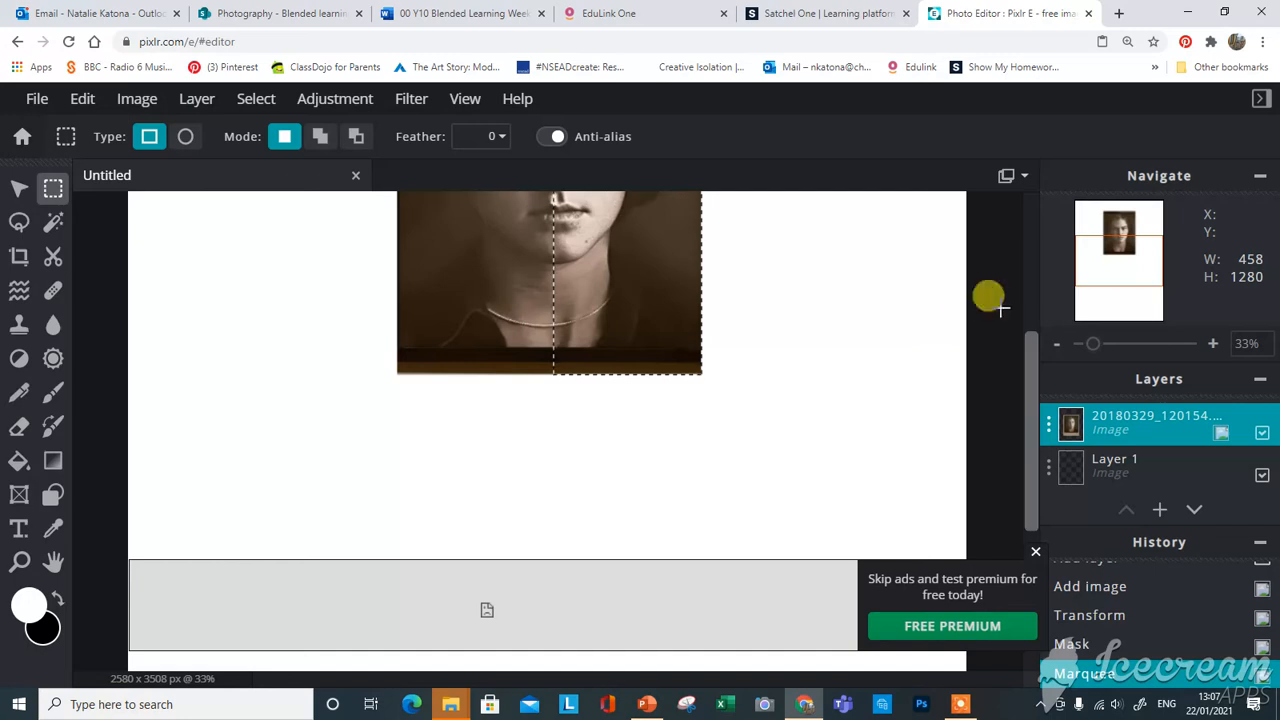
{"action": "left_click", "coordinate": [1031, 216]}
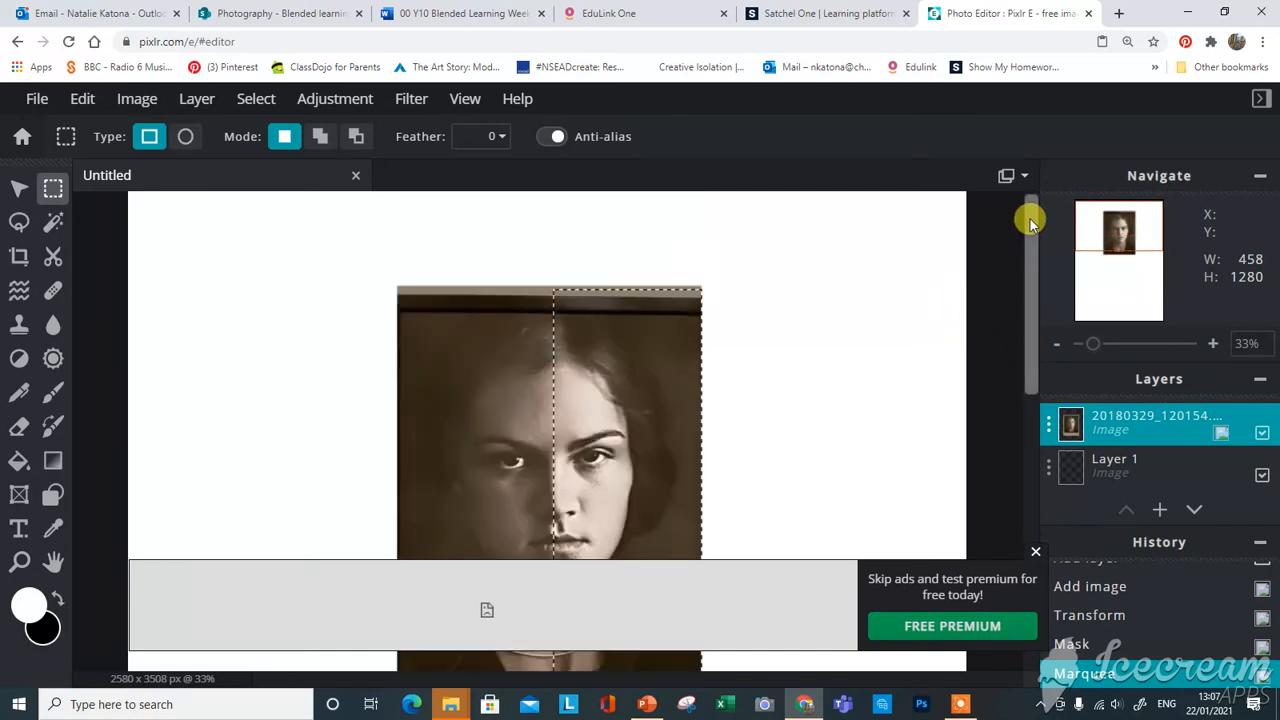
{"action": "left_click", "coordinate": [1032, 551]}
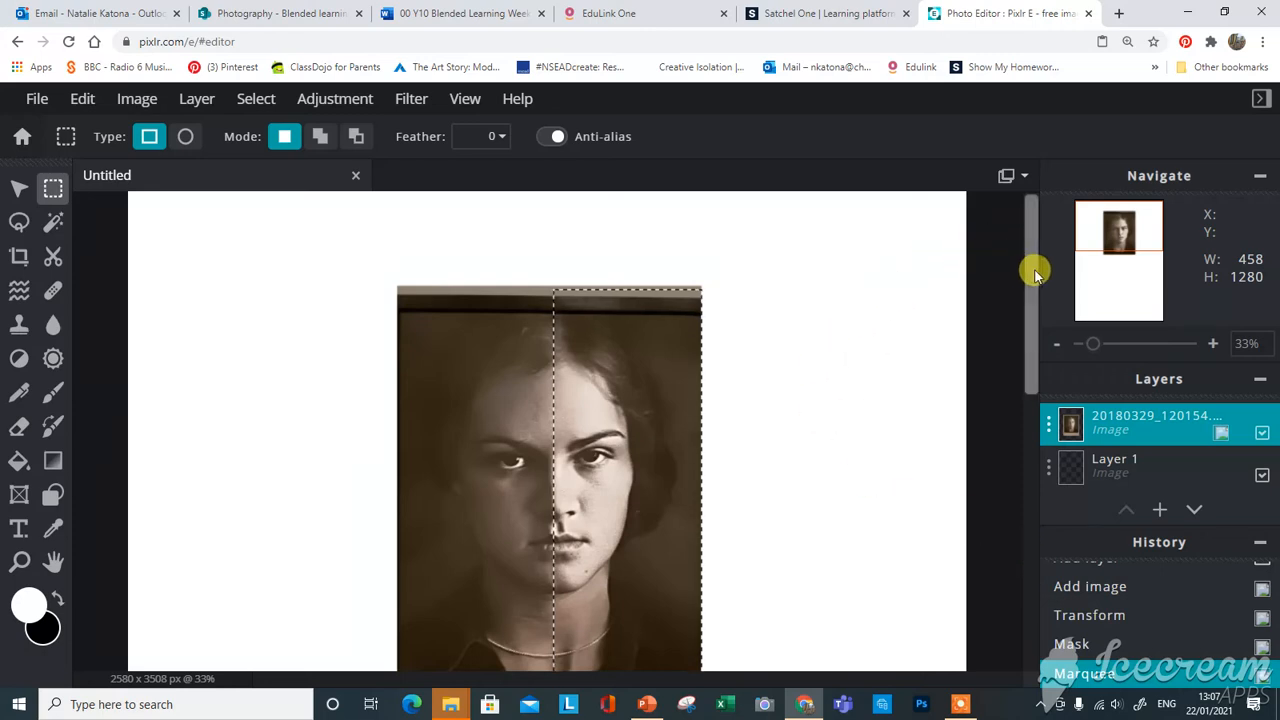
{"action": "left_click", "coordinate": [1029, 614]}
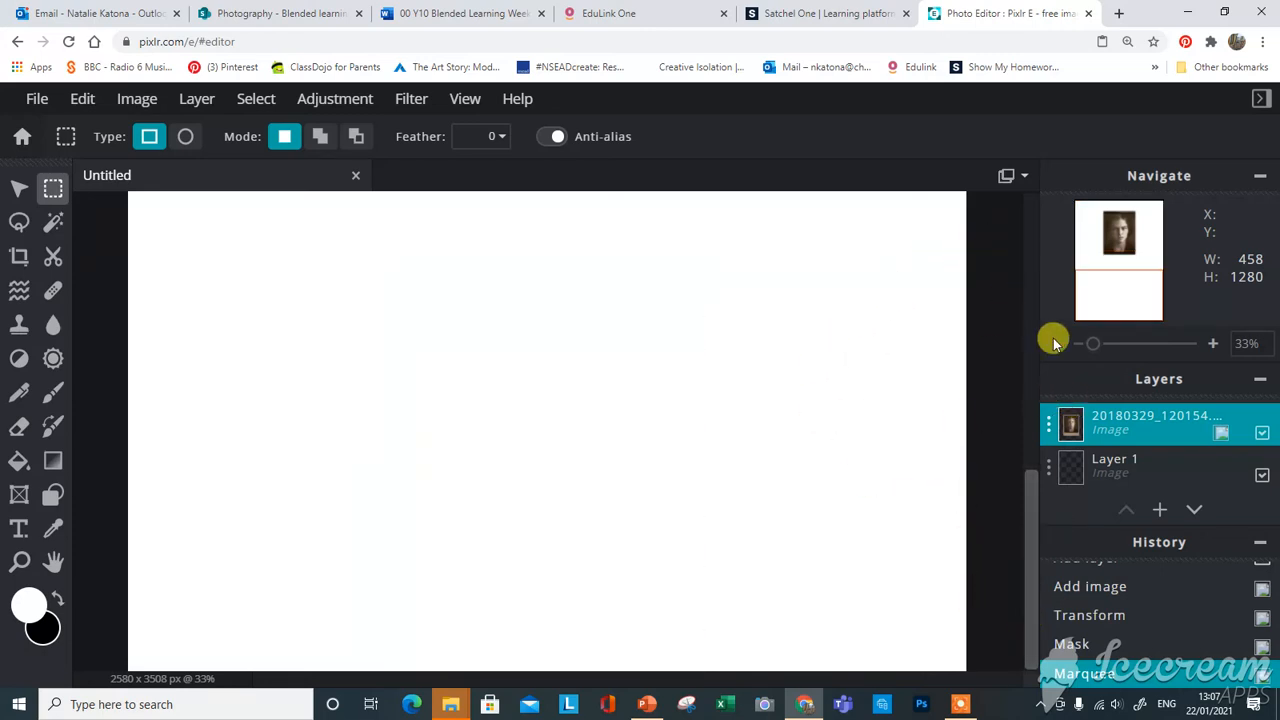
{"action": "left_click", "coordinate": [1029, 214]}
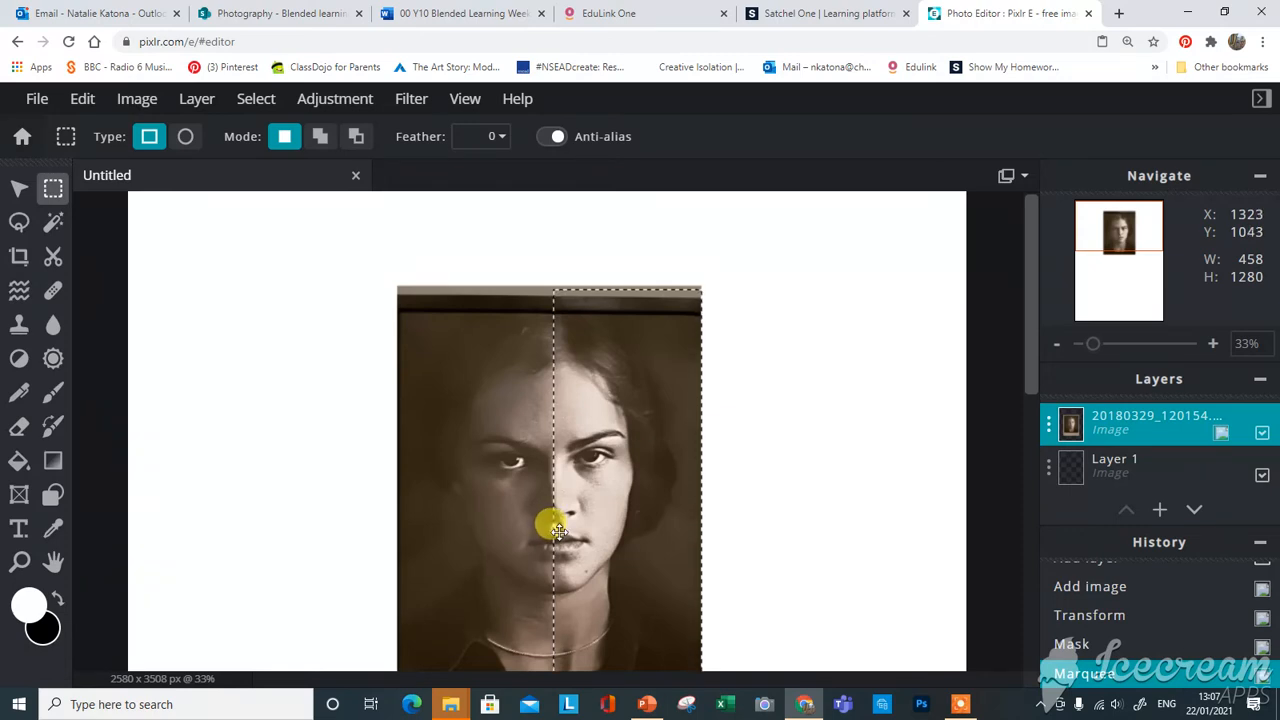
{"action": "left_click", "coordinate": [806, 347]}
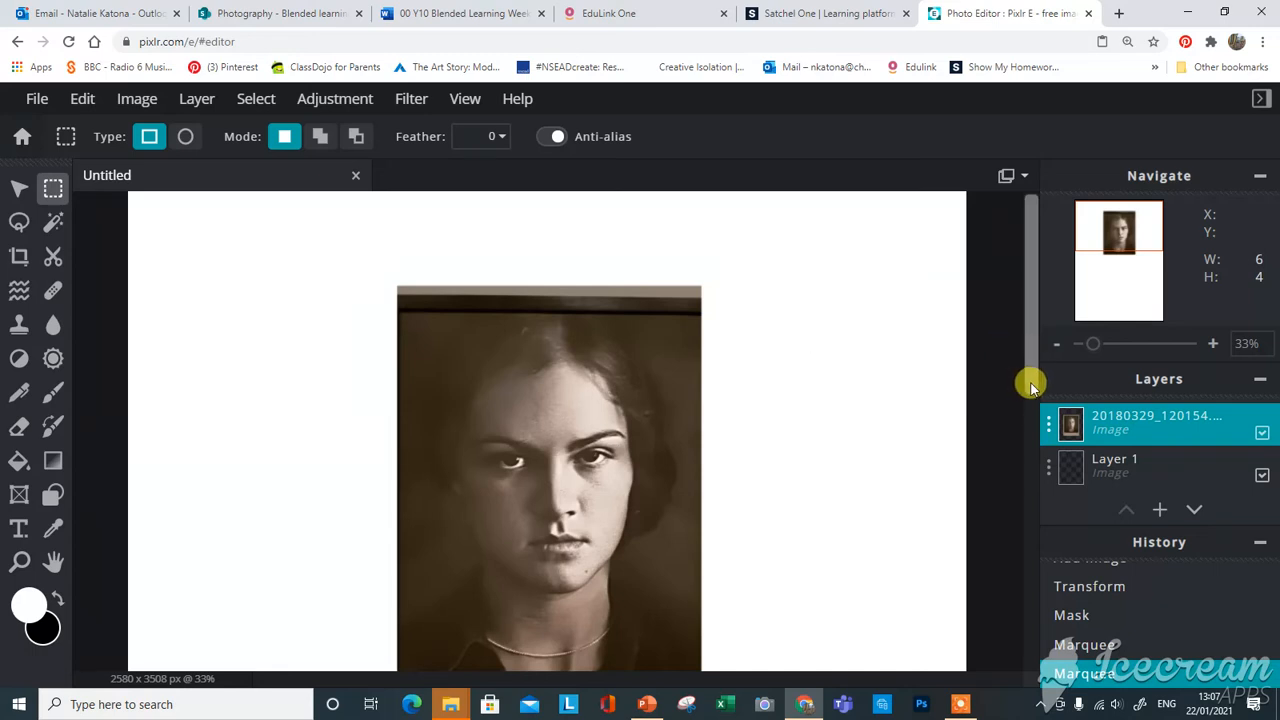
- Copy the right half of the portrait with a rectangular marquee of about 445 × 1297 px and paste it as a new layer
{"action": "left_click", "coordinate": [1090, 345]}
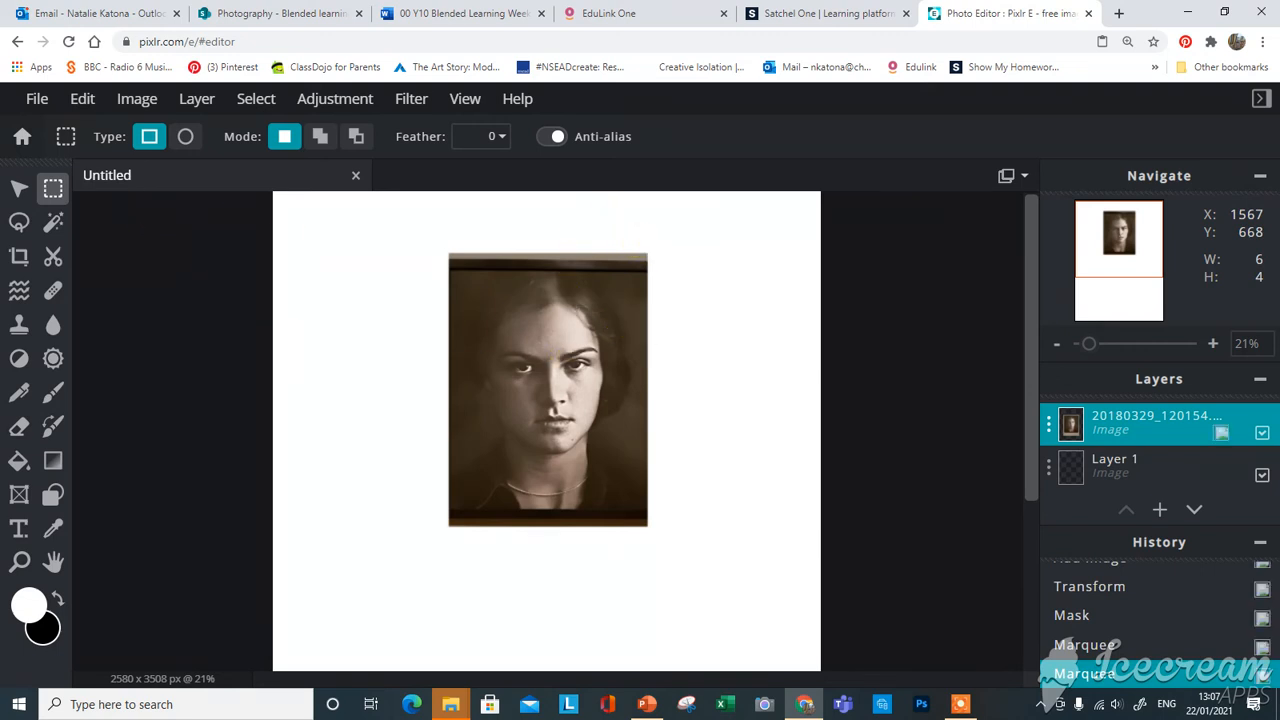
{"action": "left_click_drag", "start_coordinate": [648, 254], "coordinate": [555, 527]}
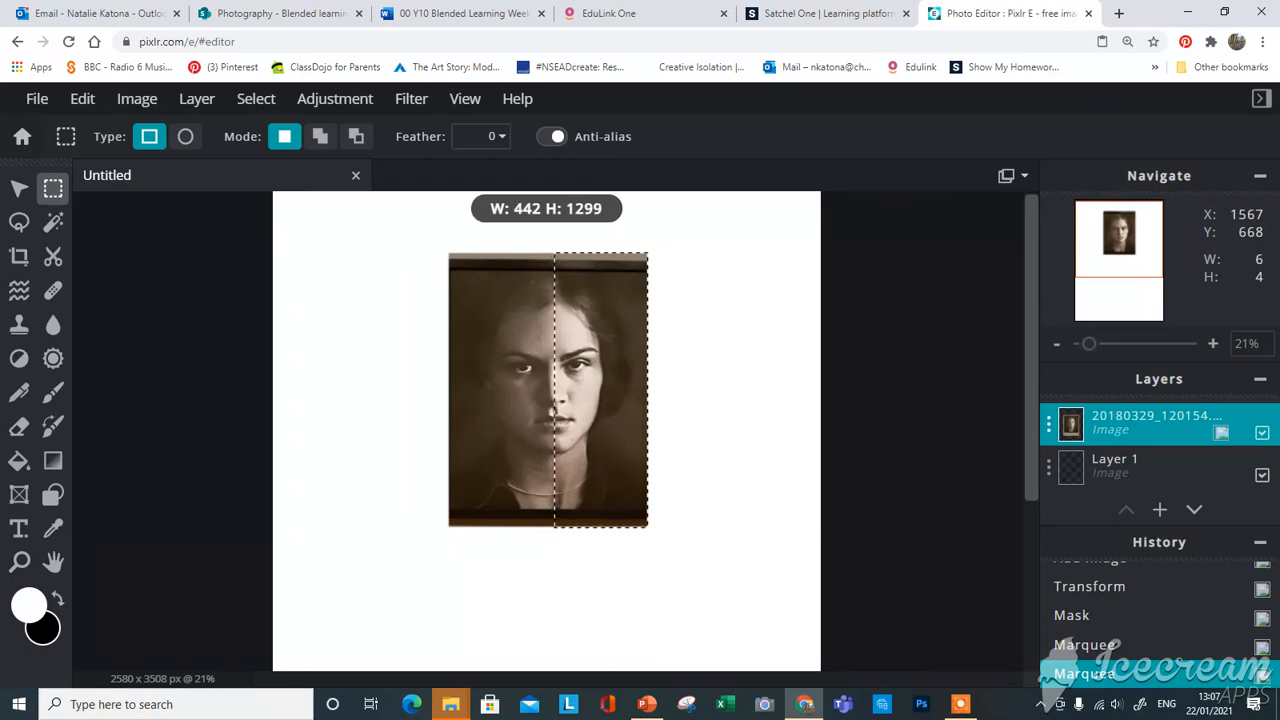
{"action": "left_click_drag", "start_coordinate": [558, 518], "coordinate": [564, 530]}
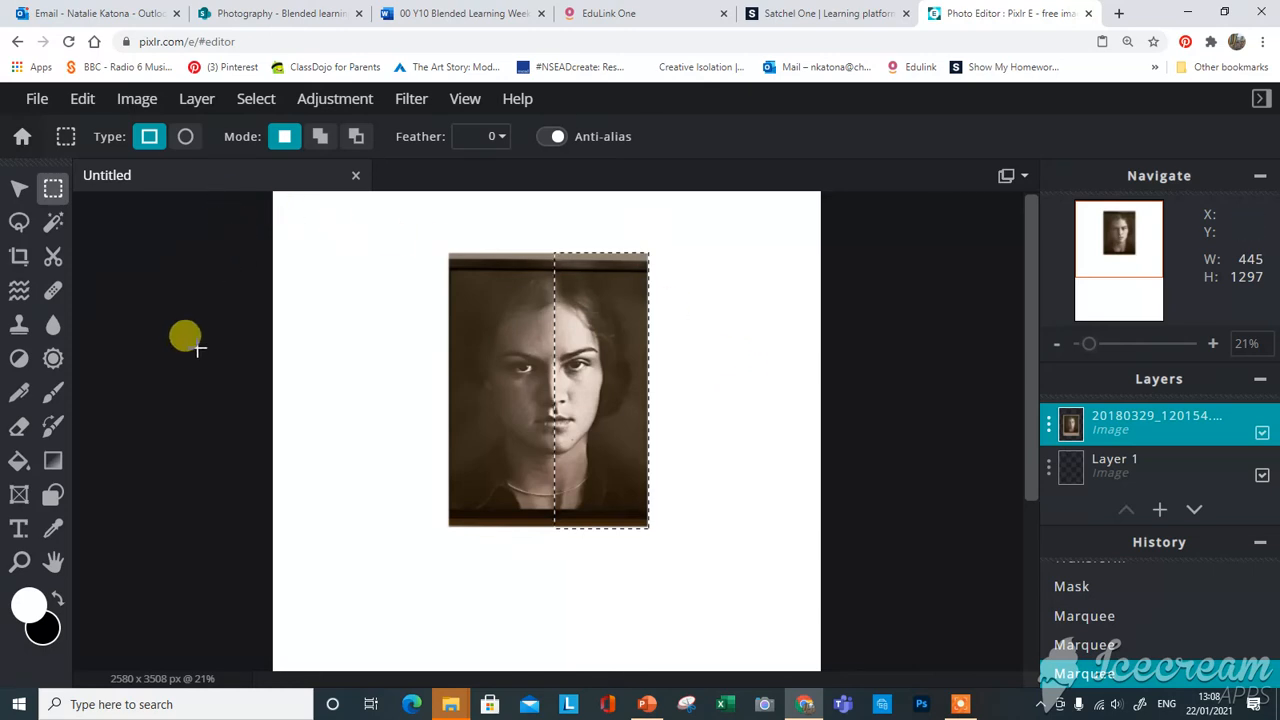
{"action": "left_click", "coordinate": [82, 99]}
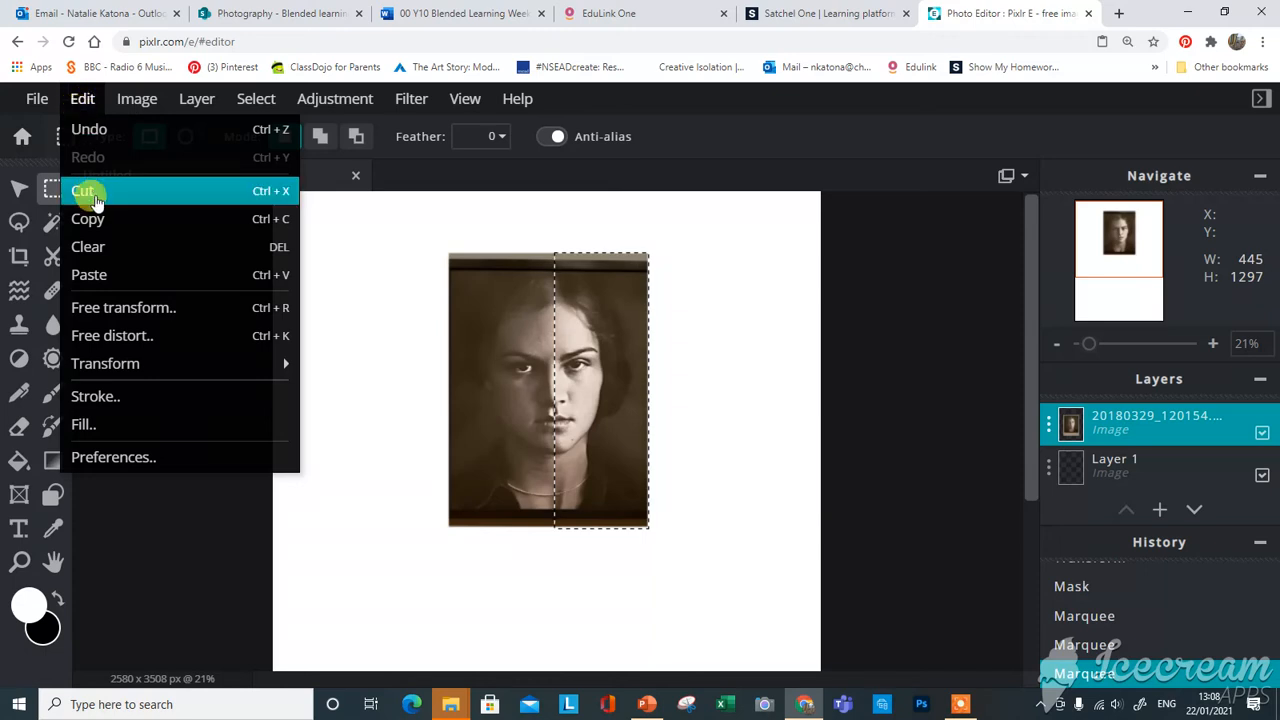
{"action": "left_click", "coordinate": [88, 218]}
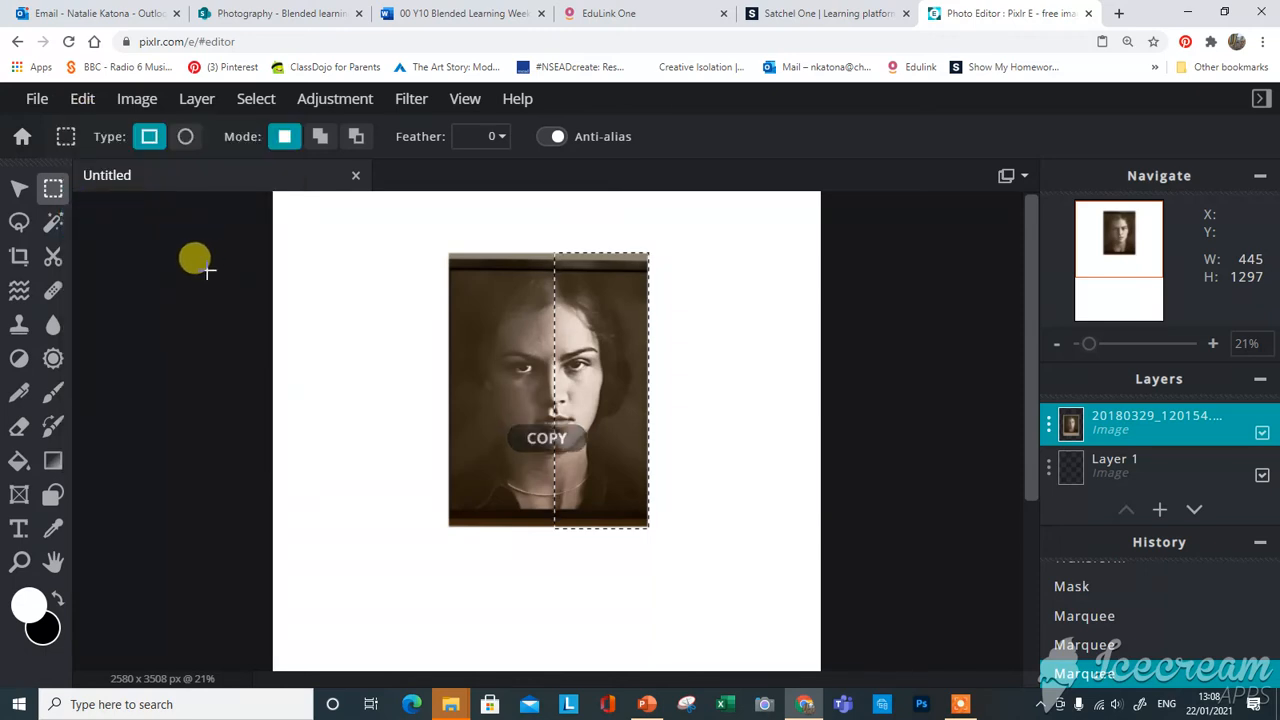
{"action": "left_click", "coordinate": [82, 99]}
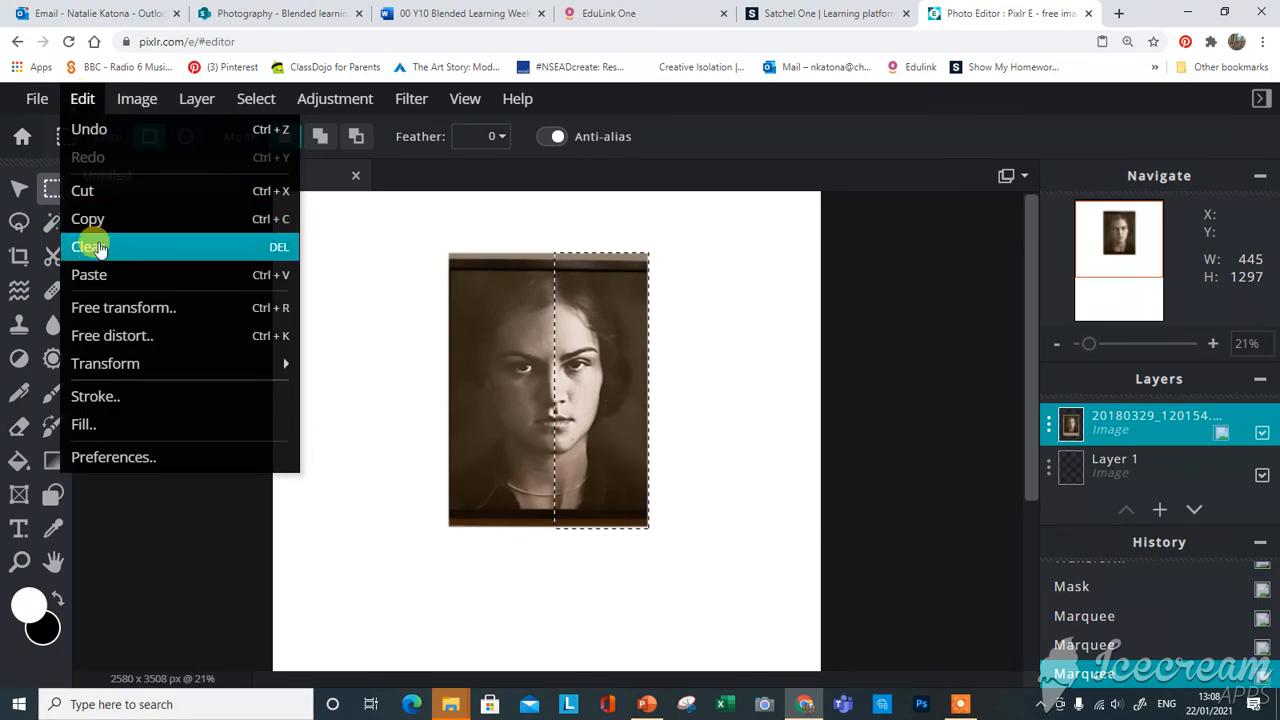
{"action": "left_click", "coordinate": [92, 276]}
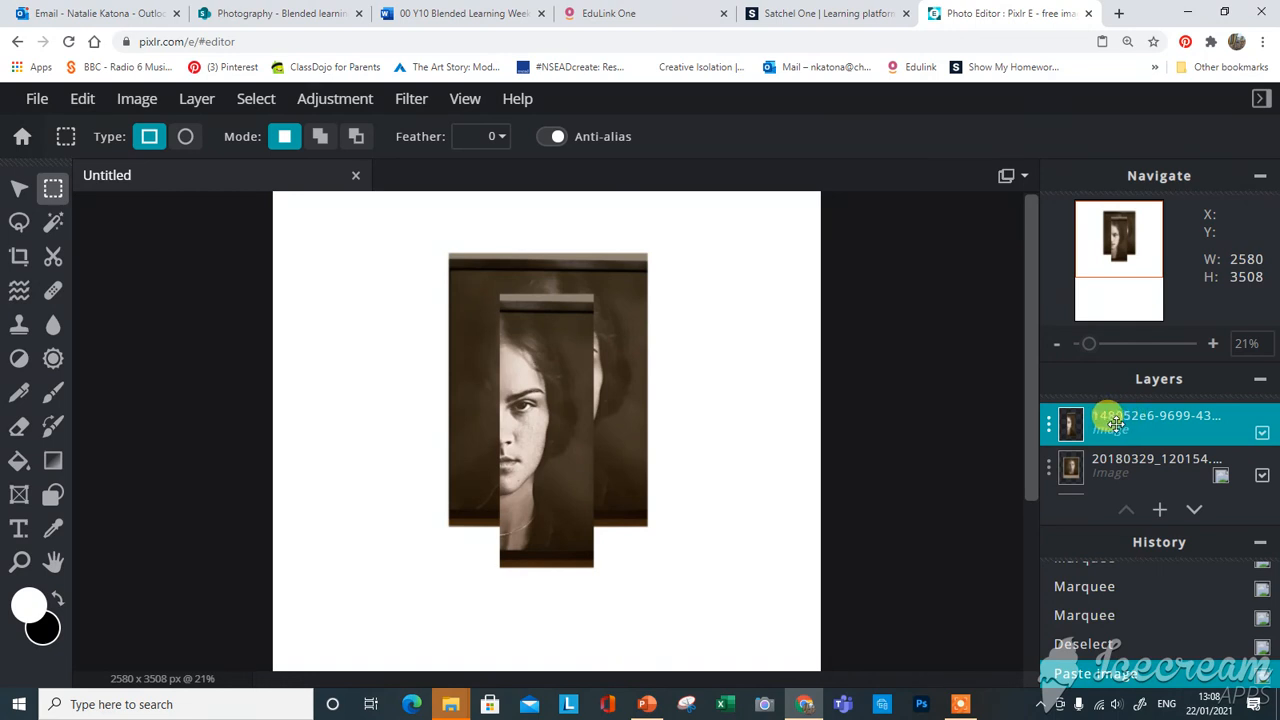
- Flip the pasted half horizontally and align it over the portrait's left half at about X 898, Y 285 to mirror the face
{"action": "left_click", "coordinate": [17, 189]}
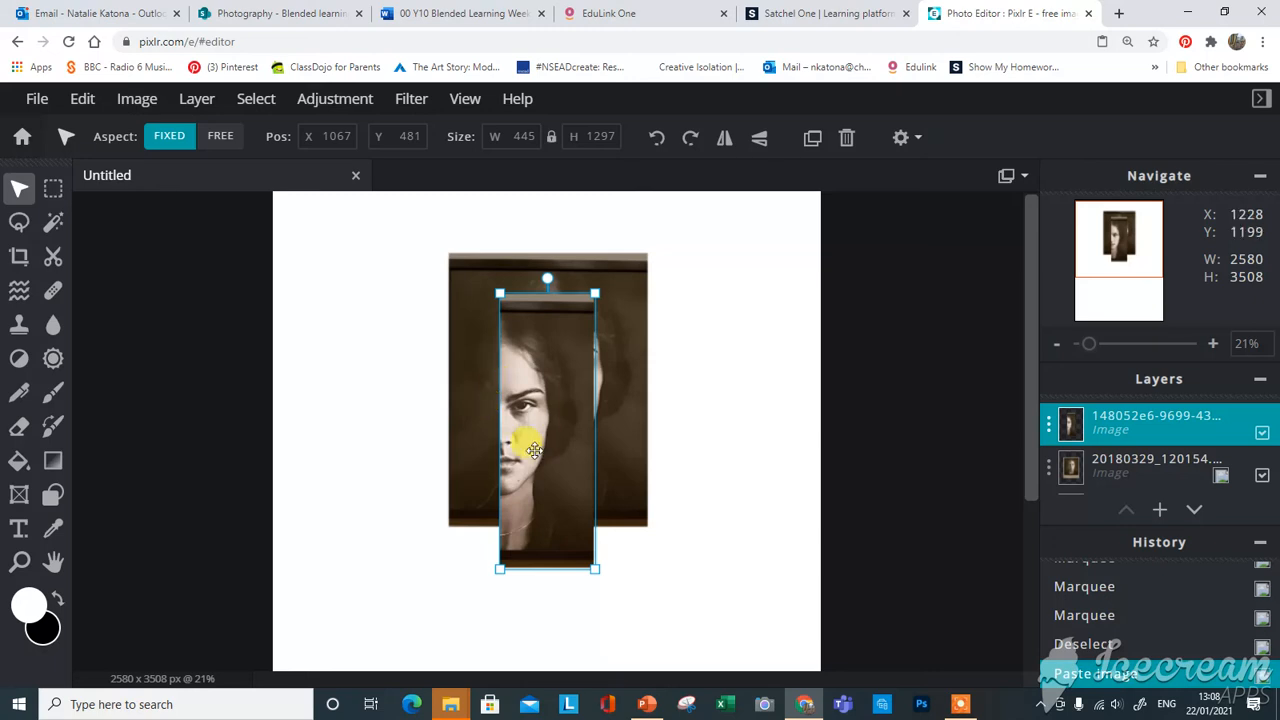
{"action": "left_click_drag", "start_coordinate": [540, 454], "coordinate": [493, 413]}
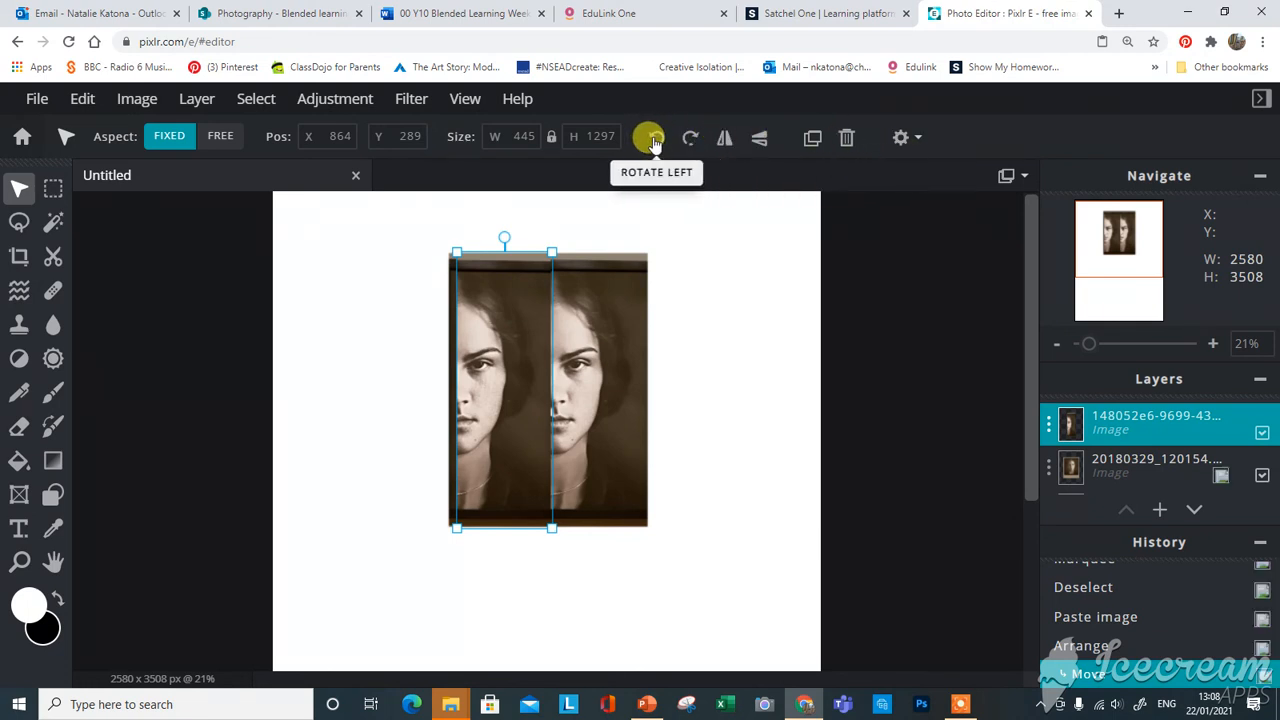
{"action": "left_click", "coordinate": [724, 138]}
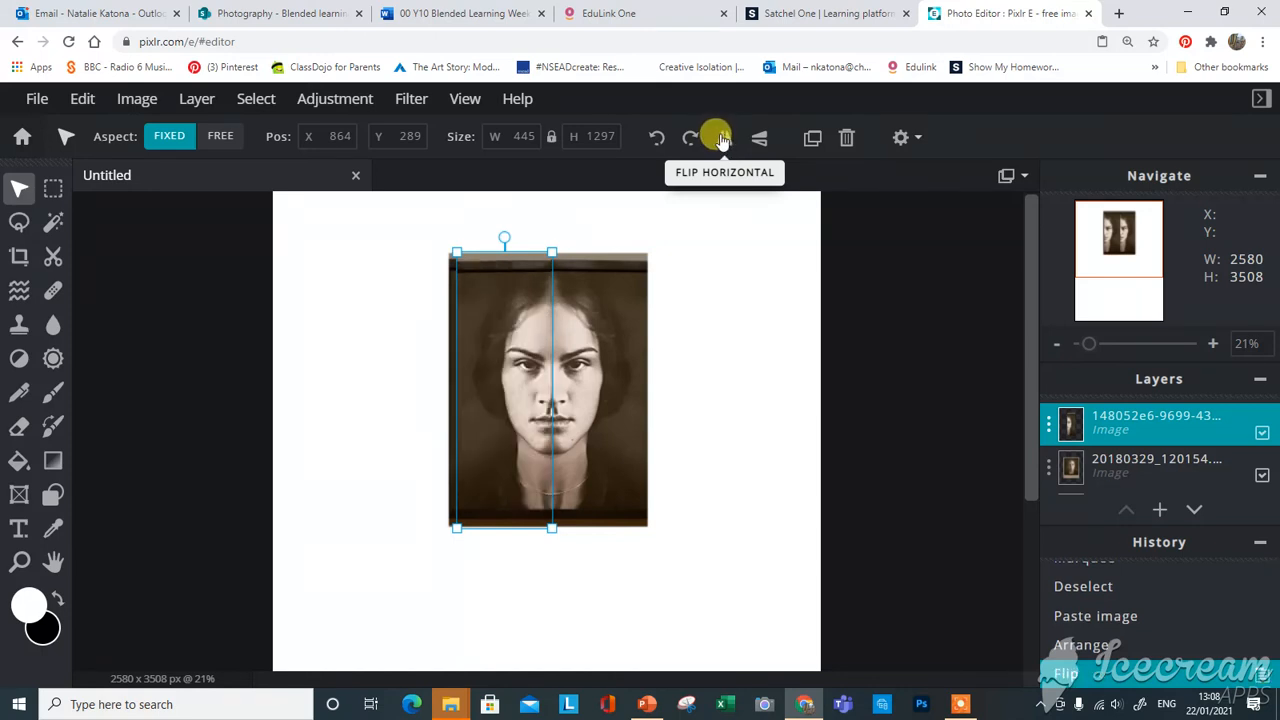
{"action": "left_click_drag", "start_coordinate": [507, 396], "coordinate": [511, 396]}
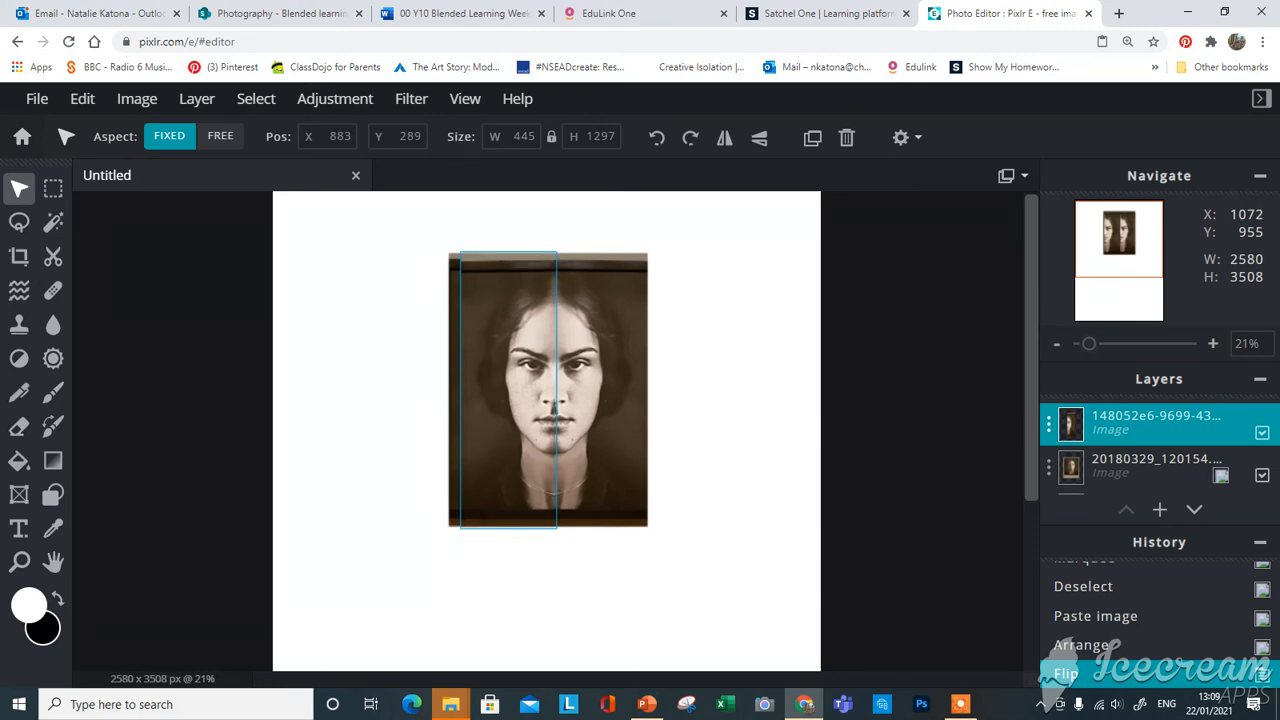
{"action": "left_click_drag", "start_coordinate": [501, 395], "coordinate": [517, 405]}
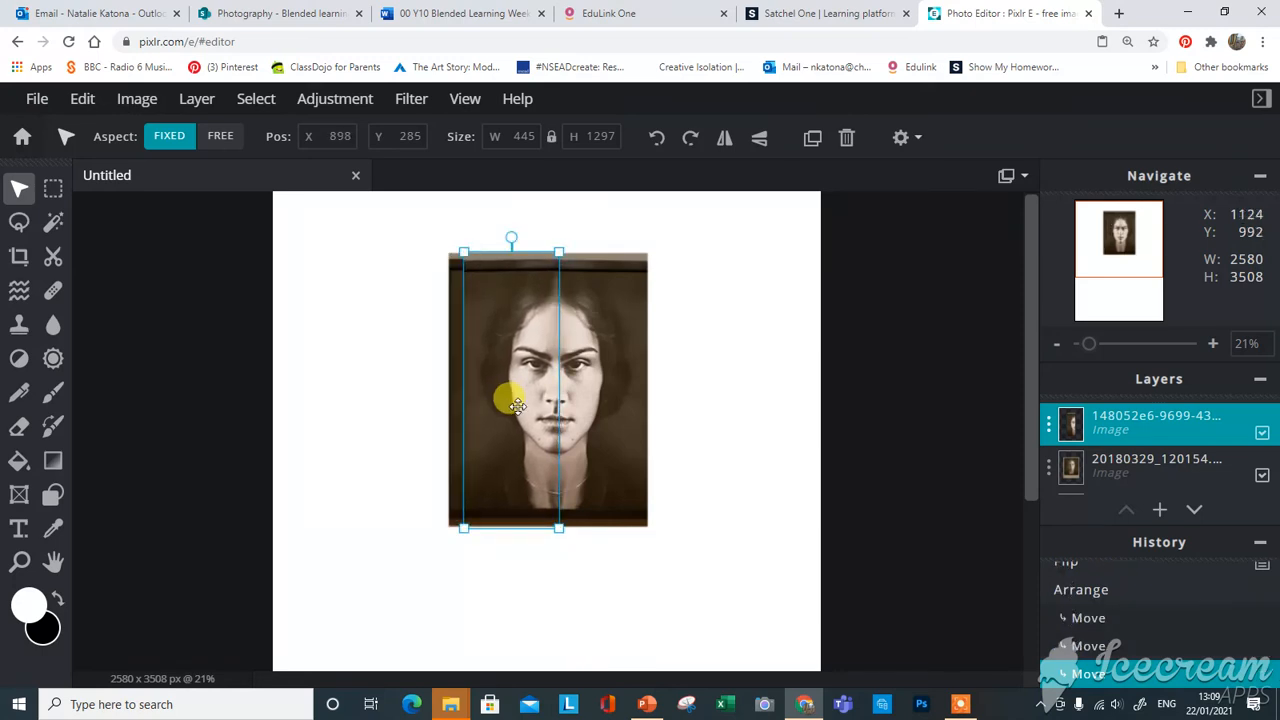